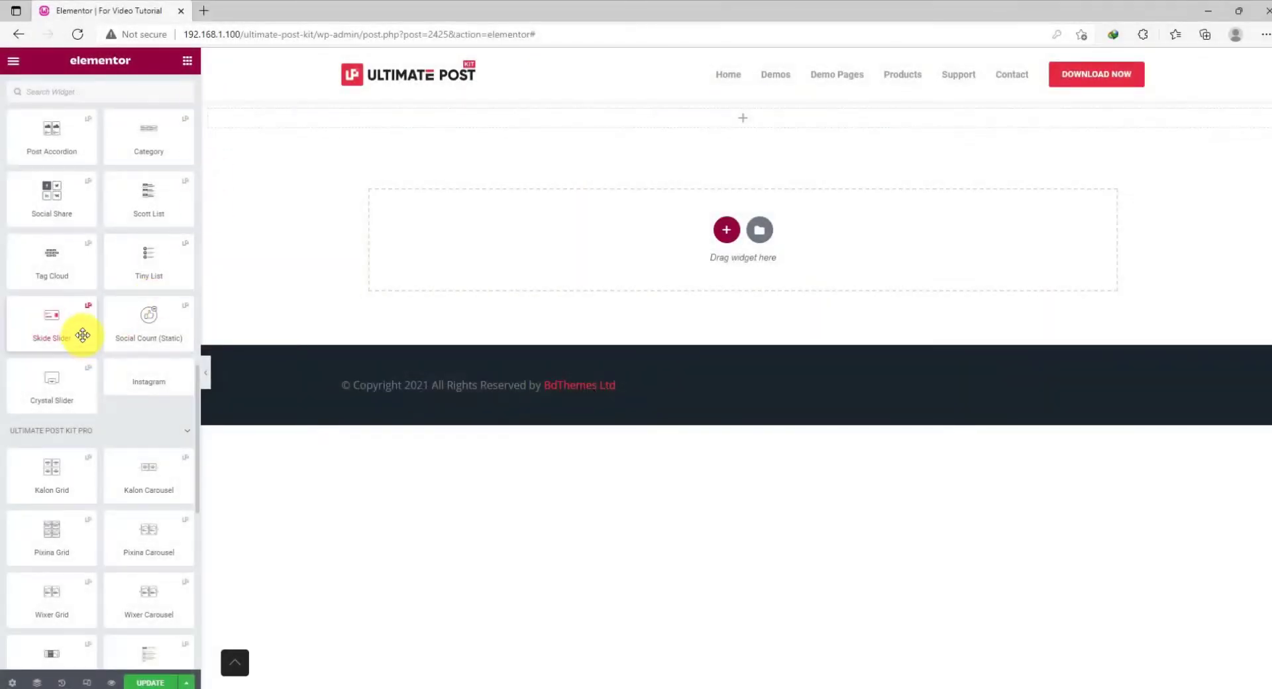
Add the Skide Slider widget to the page's empty section and set its height to 890 px.
drag(82, 335, 772, 136)
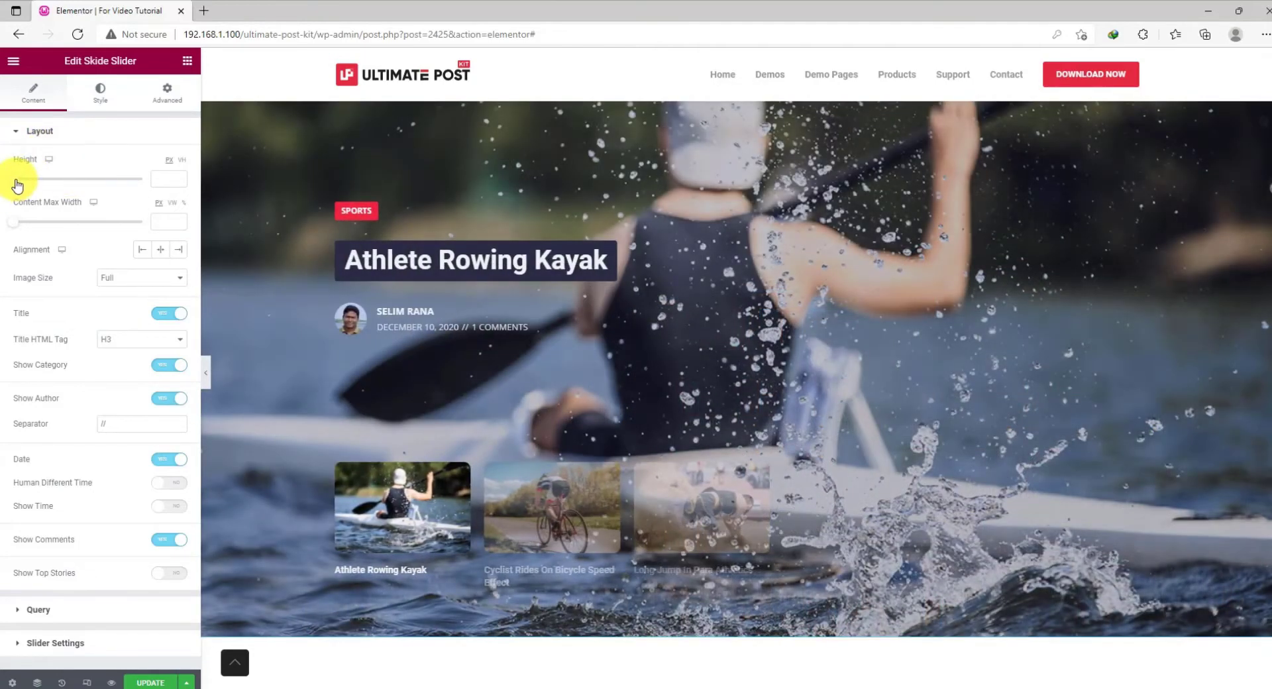
drag(15, 186, 116, 191)
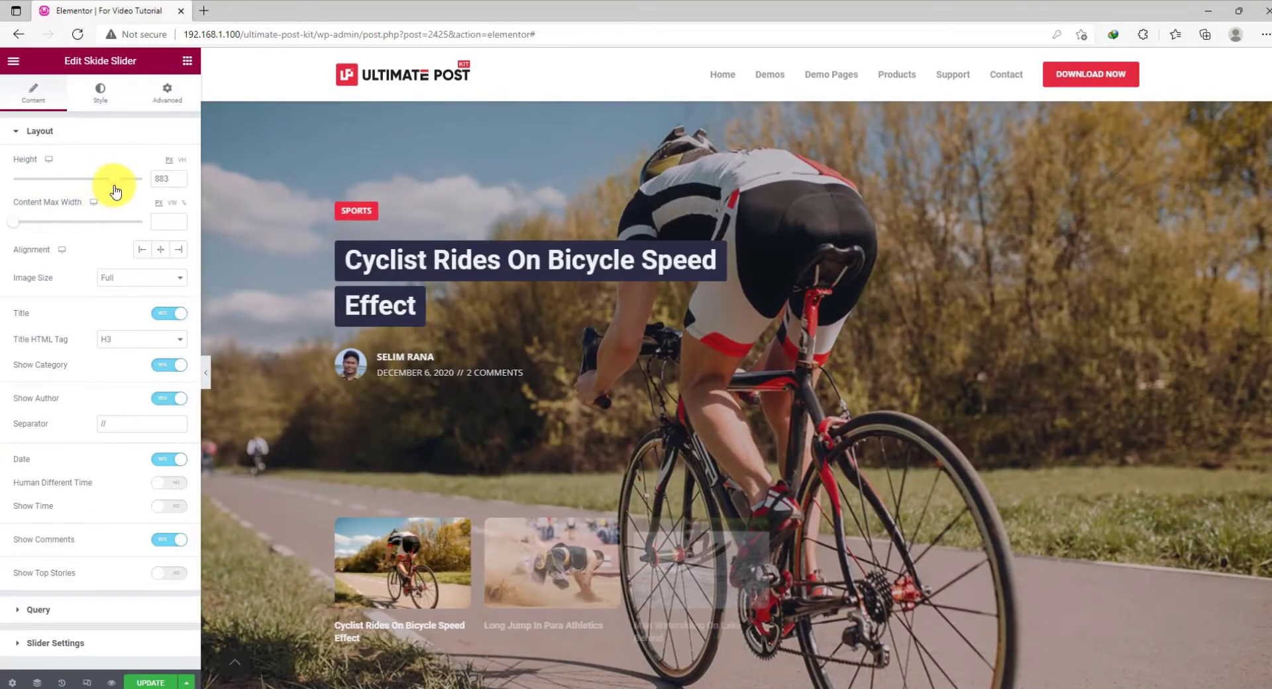
click(178, 177)
click(177, 177)
click(178, 178)
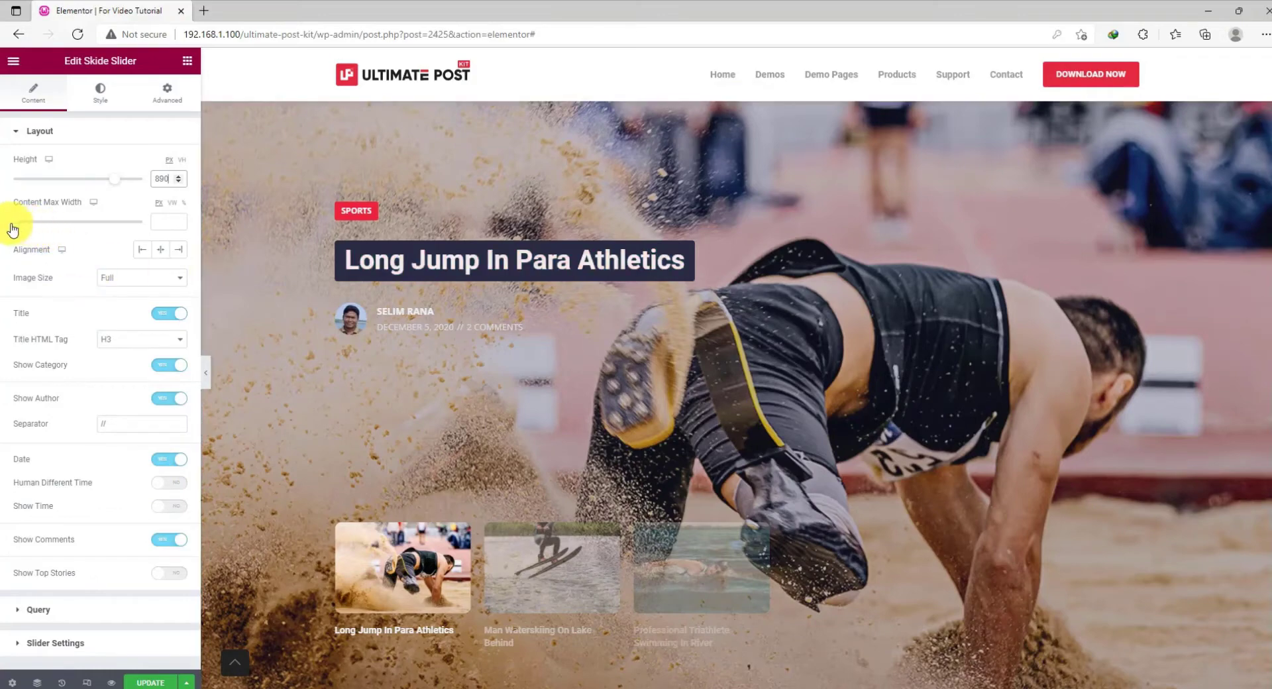
Set the slider's content max width to 905 px, try right alignment, and settle on left alignment.
drag(11, 229, 87, 228)
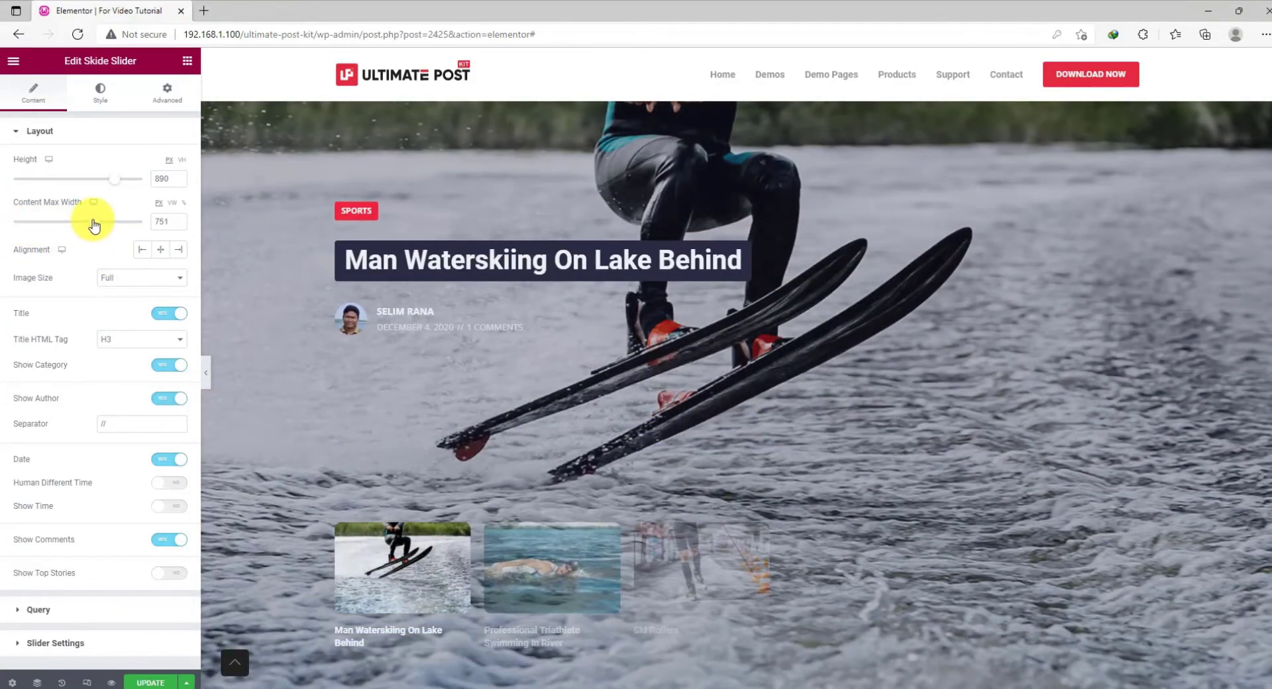
mouse_move(92, 226)
mouse_down()
mouse_move(65, 226)
mouse_move(117, 225)
mouse_up()
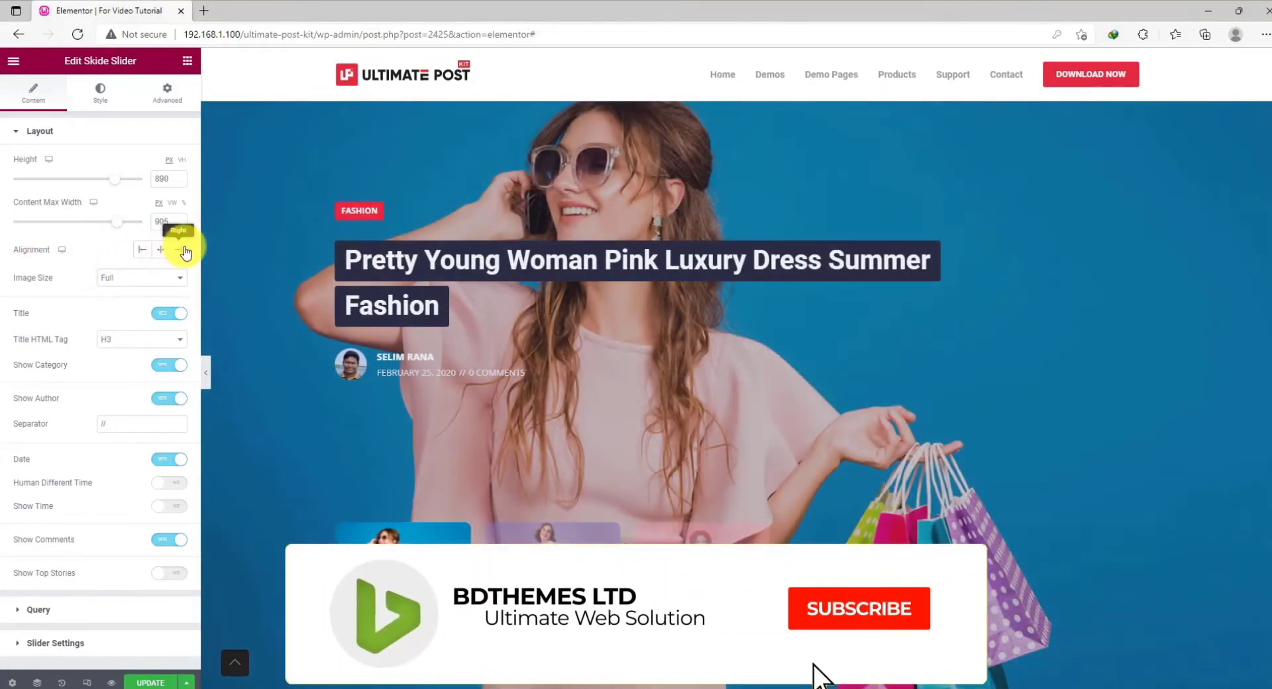
click(183, 250)
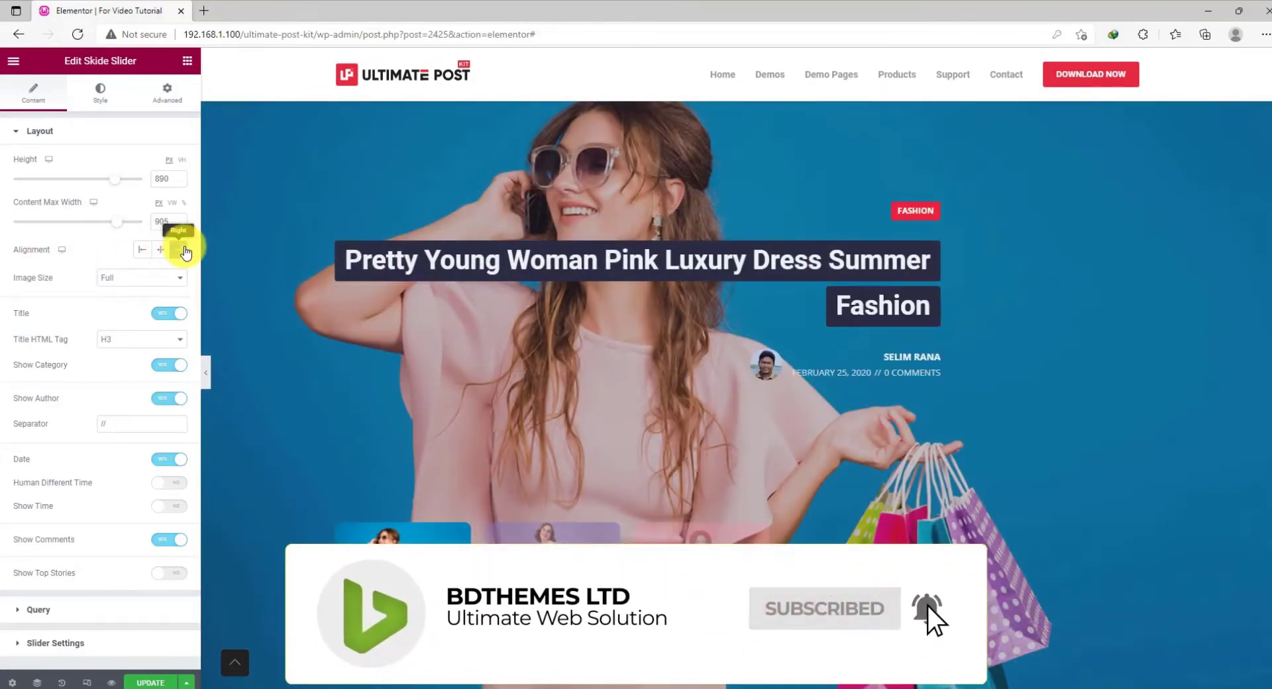
click(142, 252)
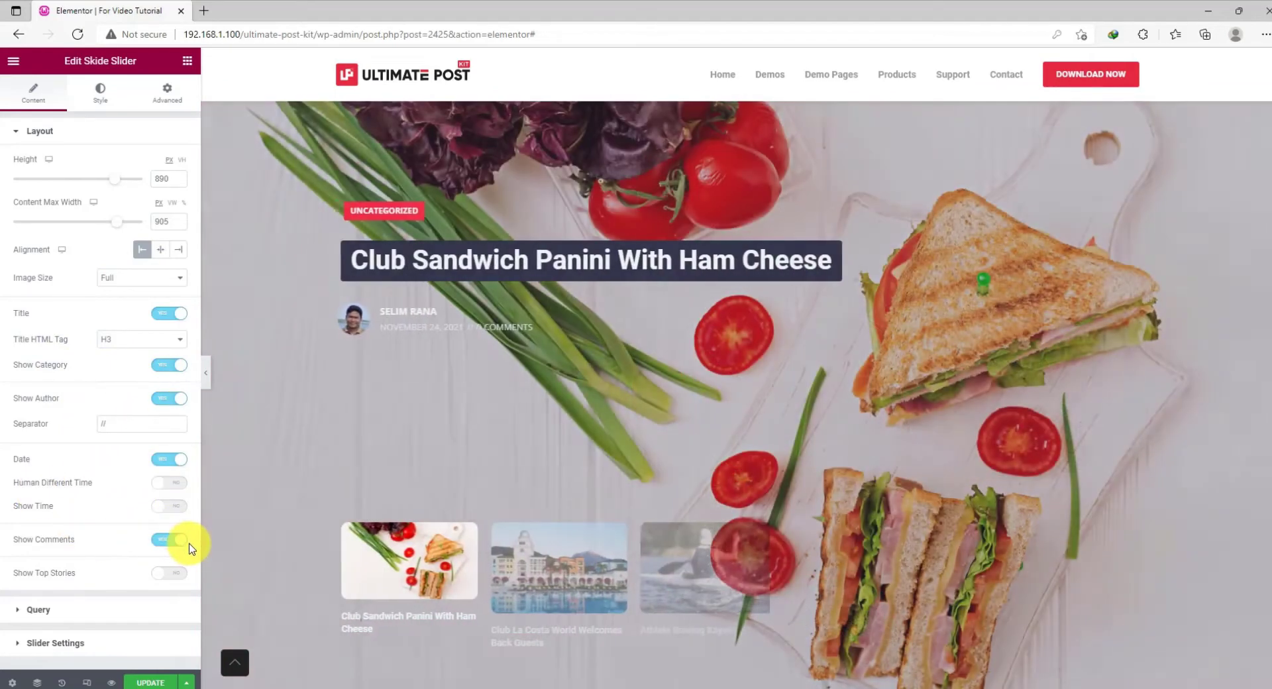
Enable the slider's top stories and limit its query to 10 items.
click(175, 575)
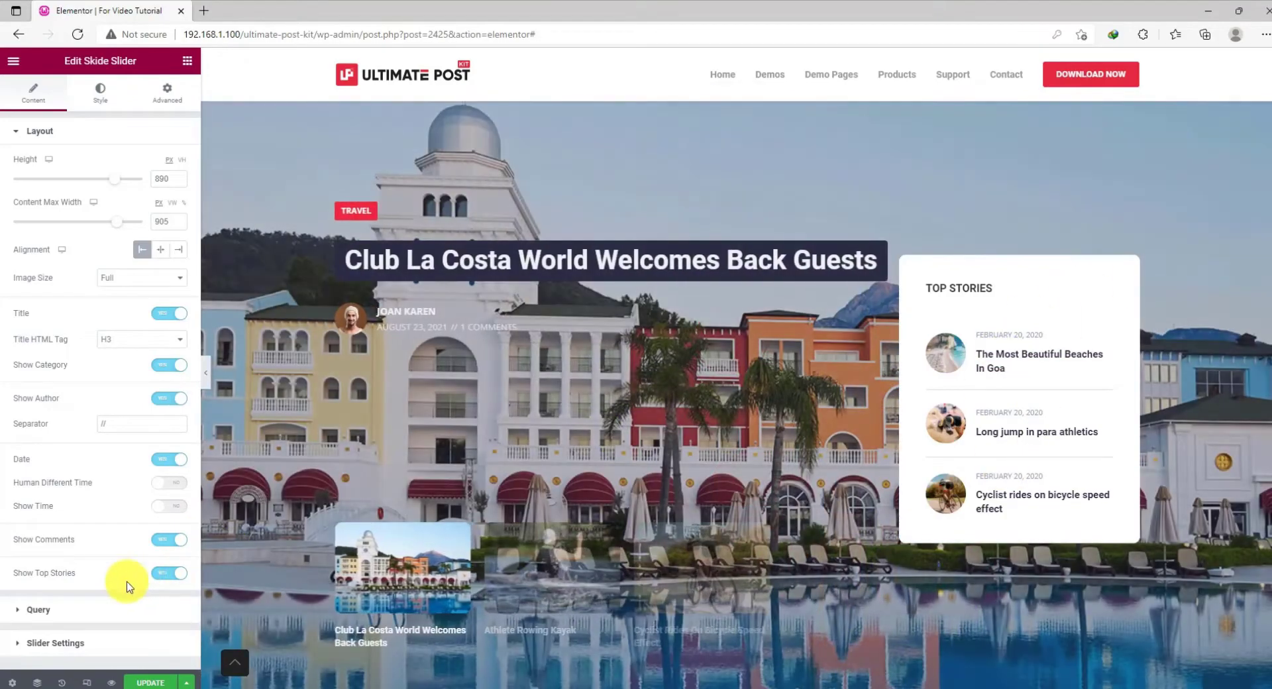
click(97, 610)
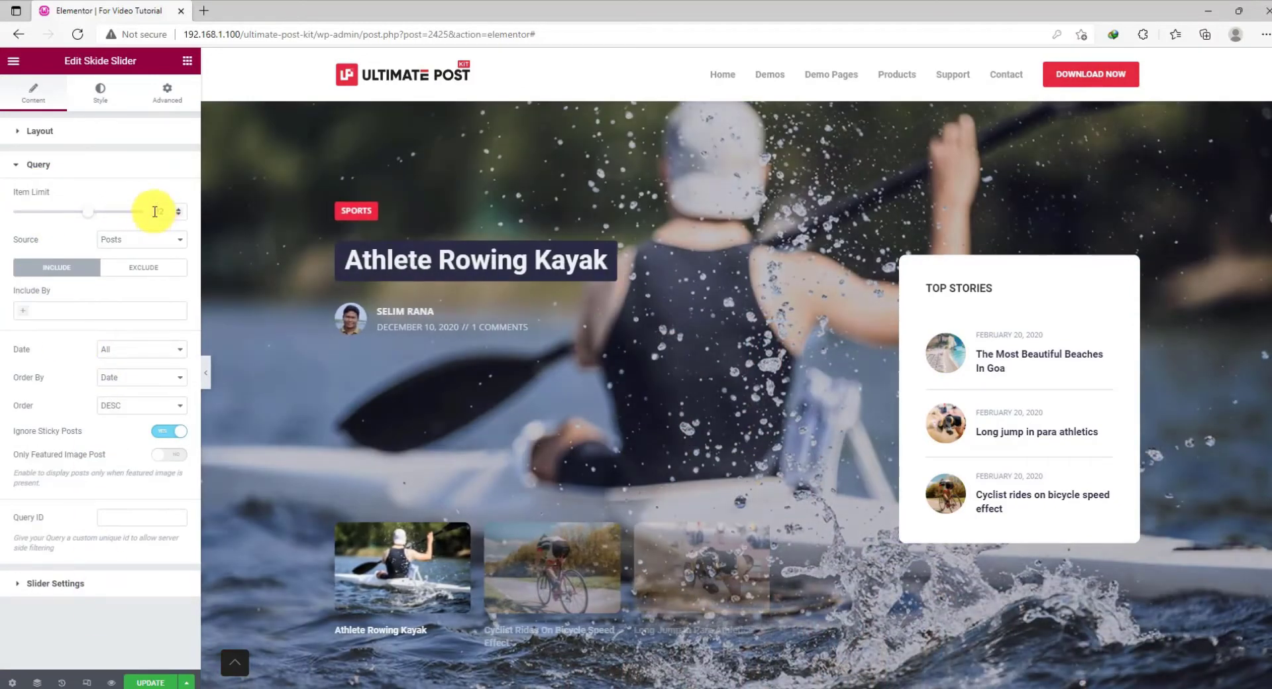
drag(85, 214, 80, 212)
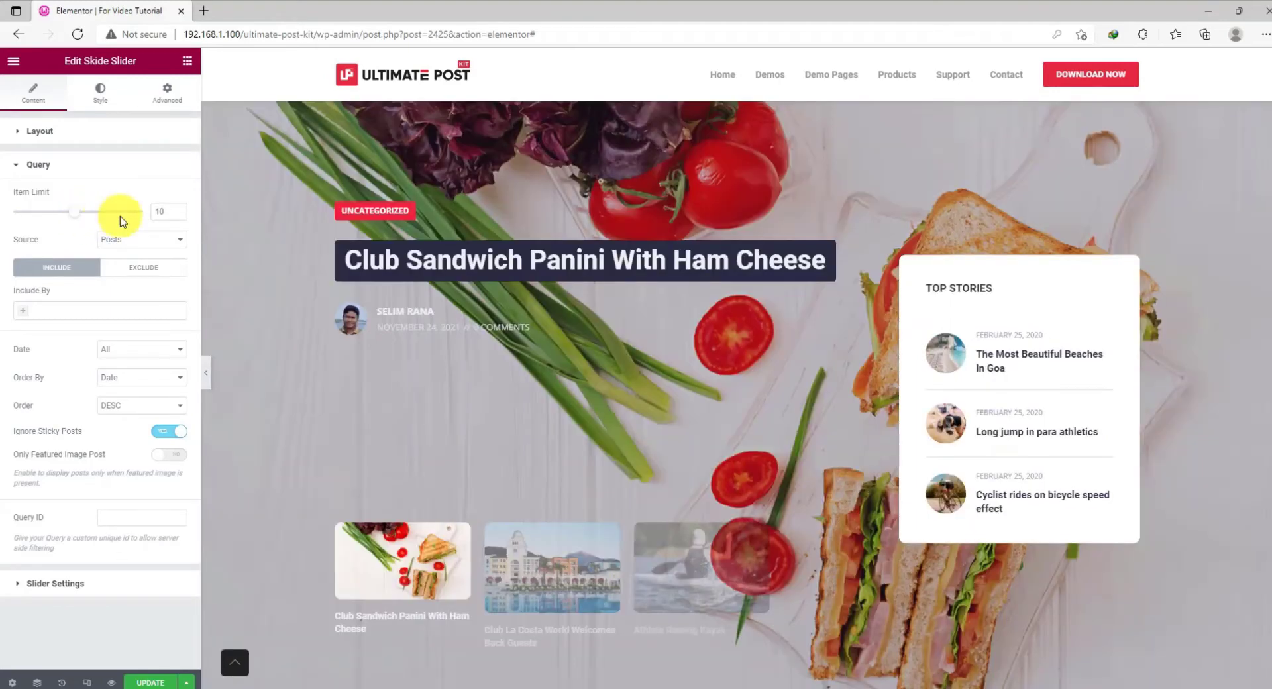
Restrict the slider query to posts included by terms, choosing the Tour category.
click(22, 317)
click(32, 332)
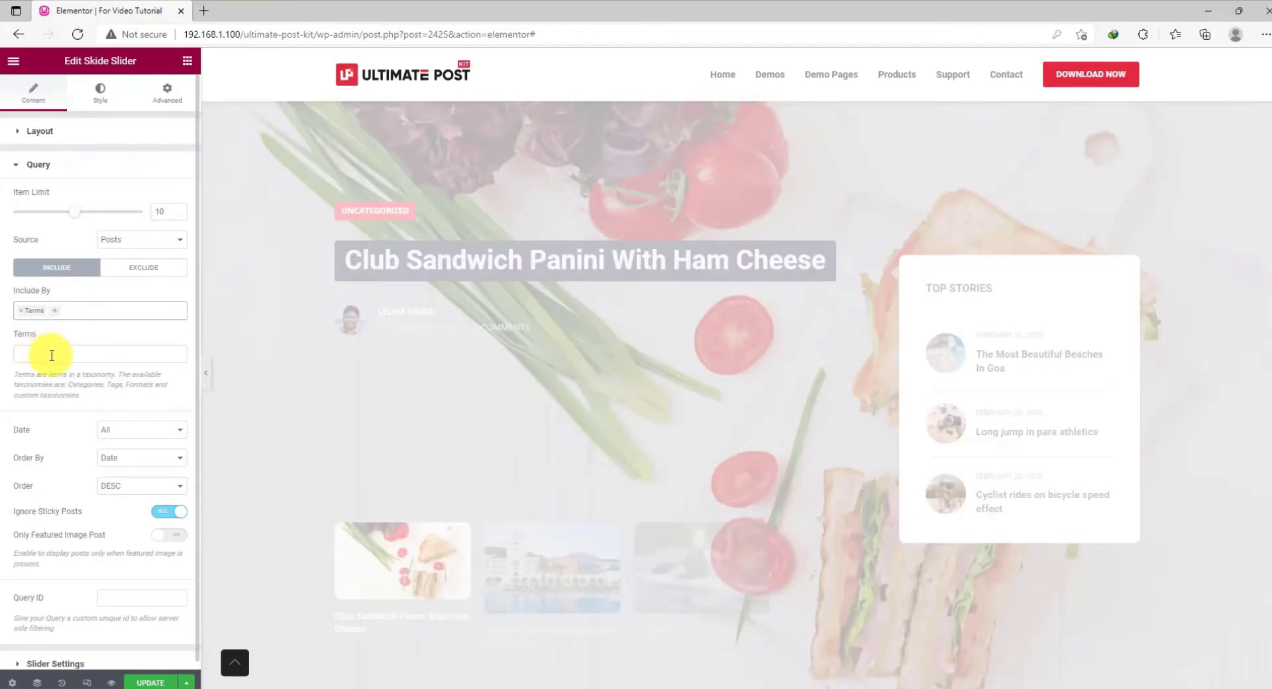
click(51, 356)
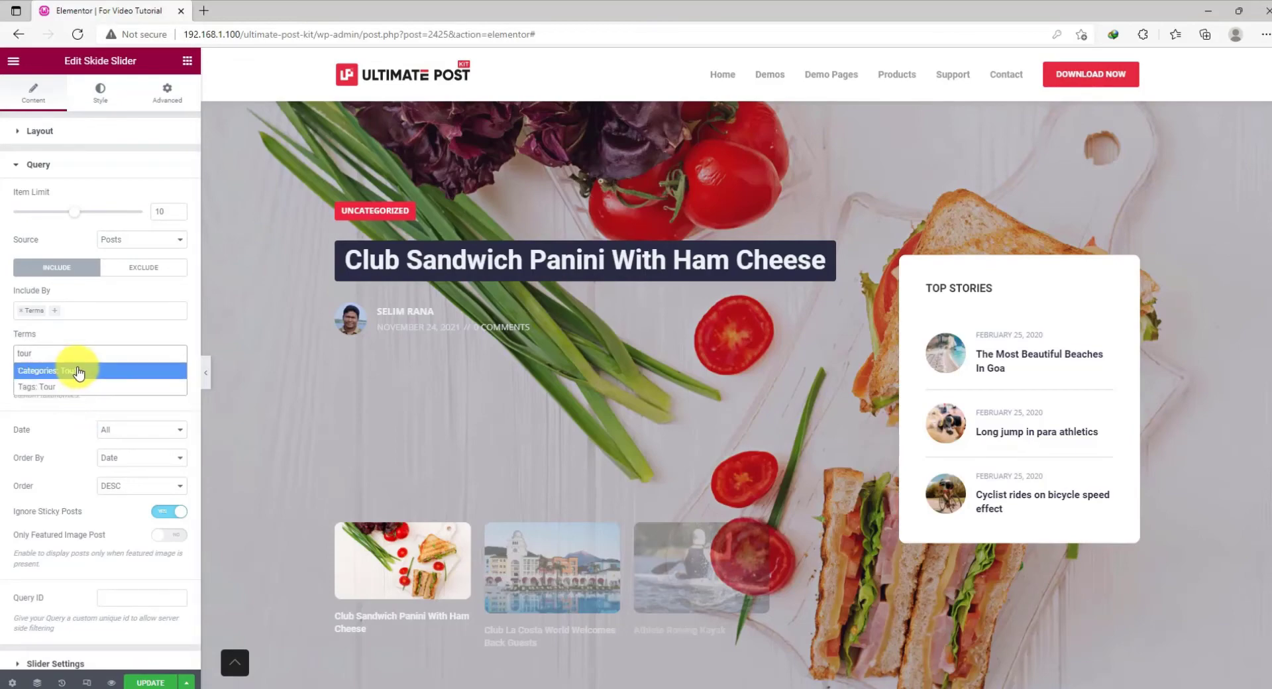
click(79, 369)
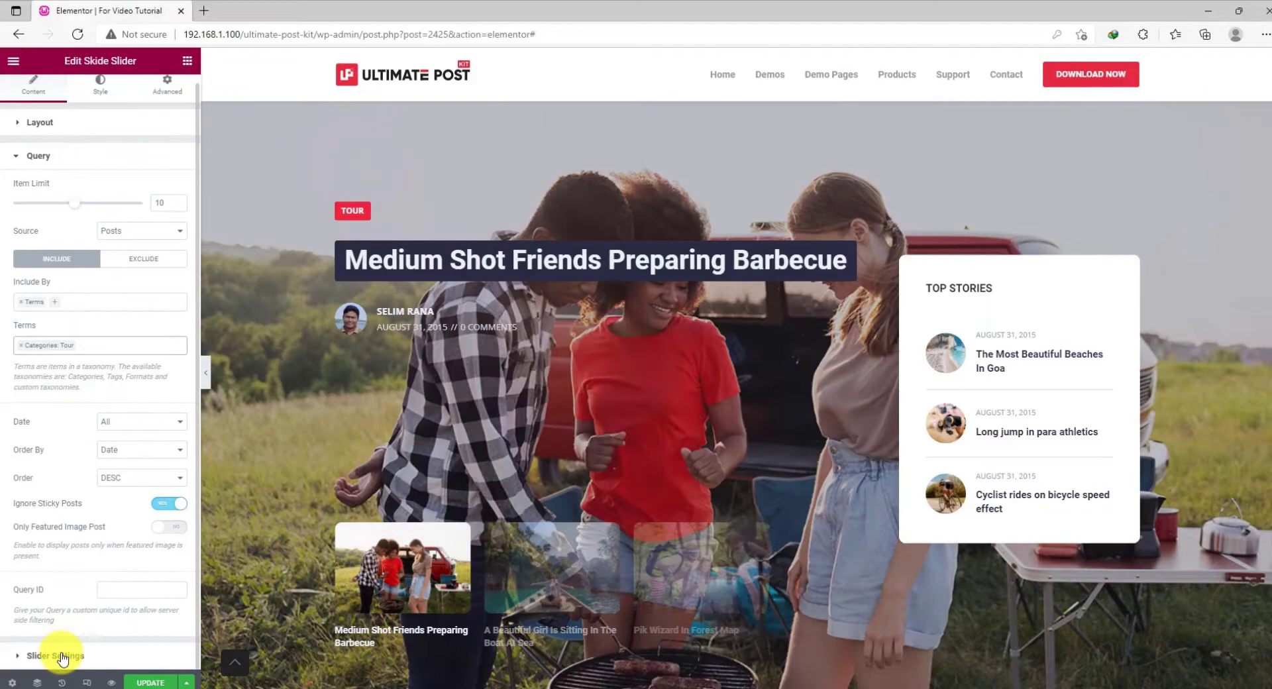
Give the slide title a classic background in dark green #003C10.
click(63, 661)
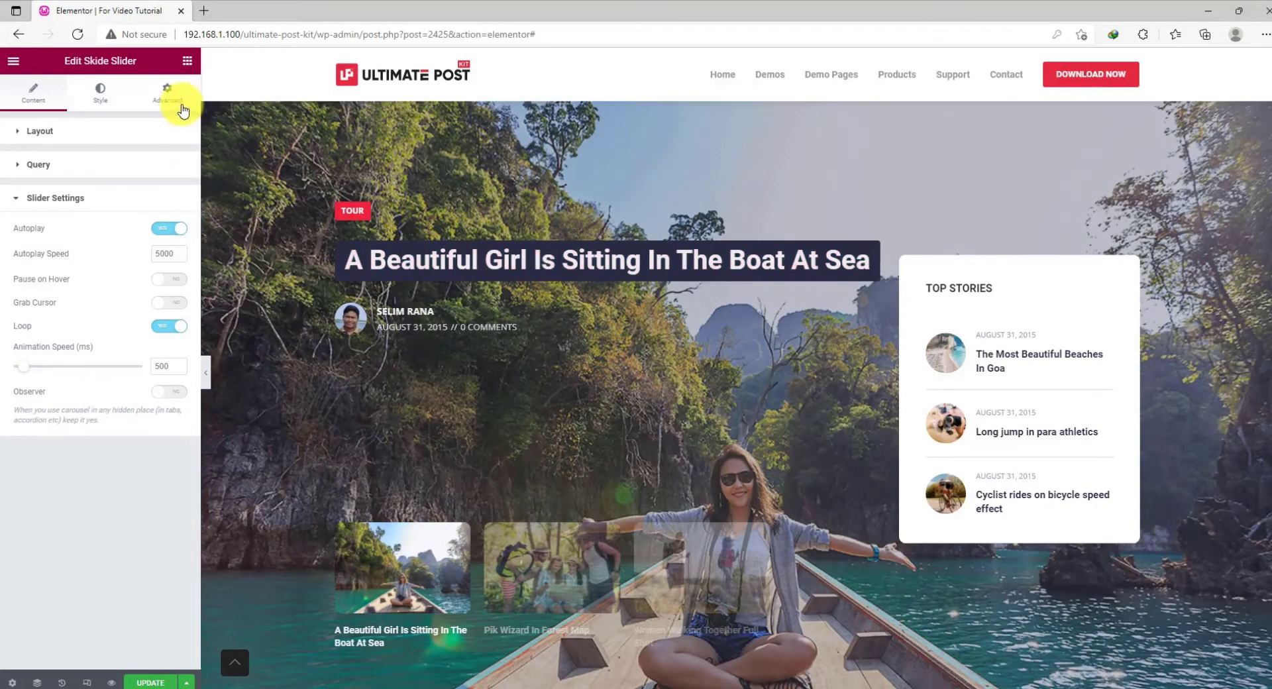
click(99, 99)
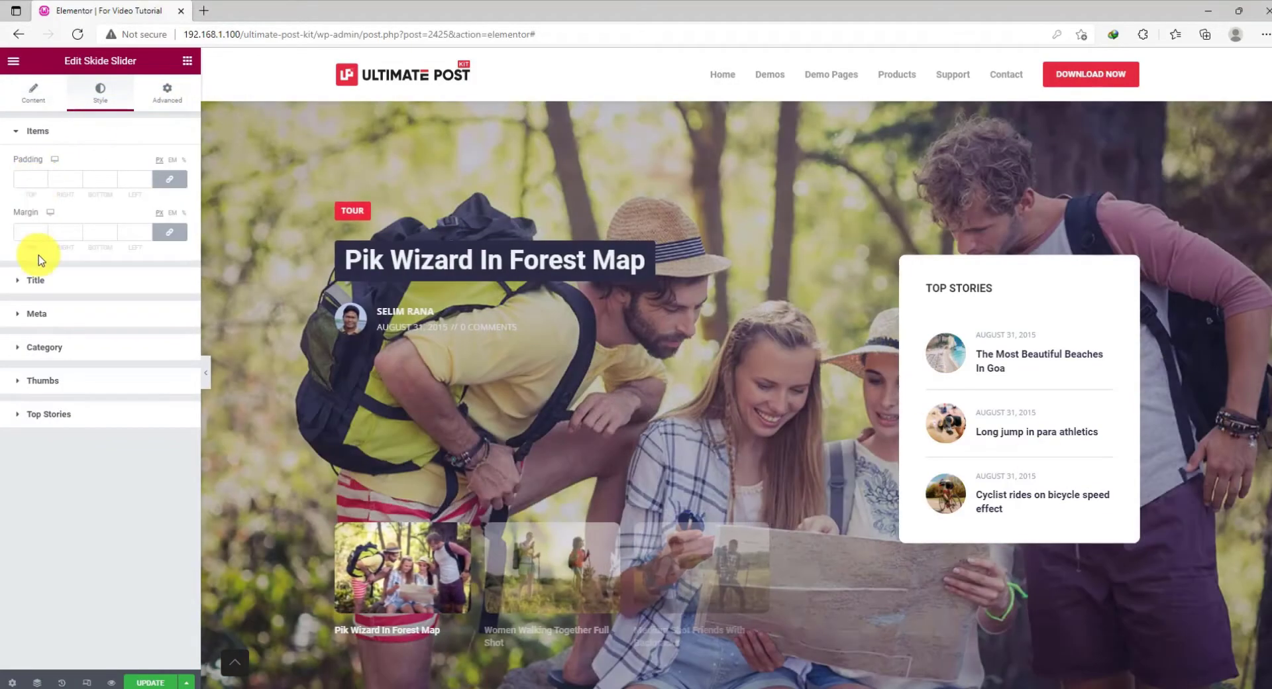
click(88, 289)
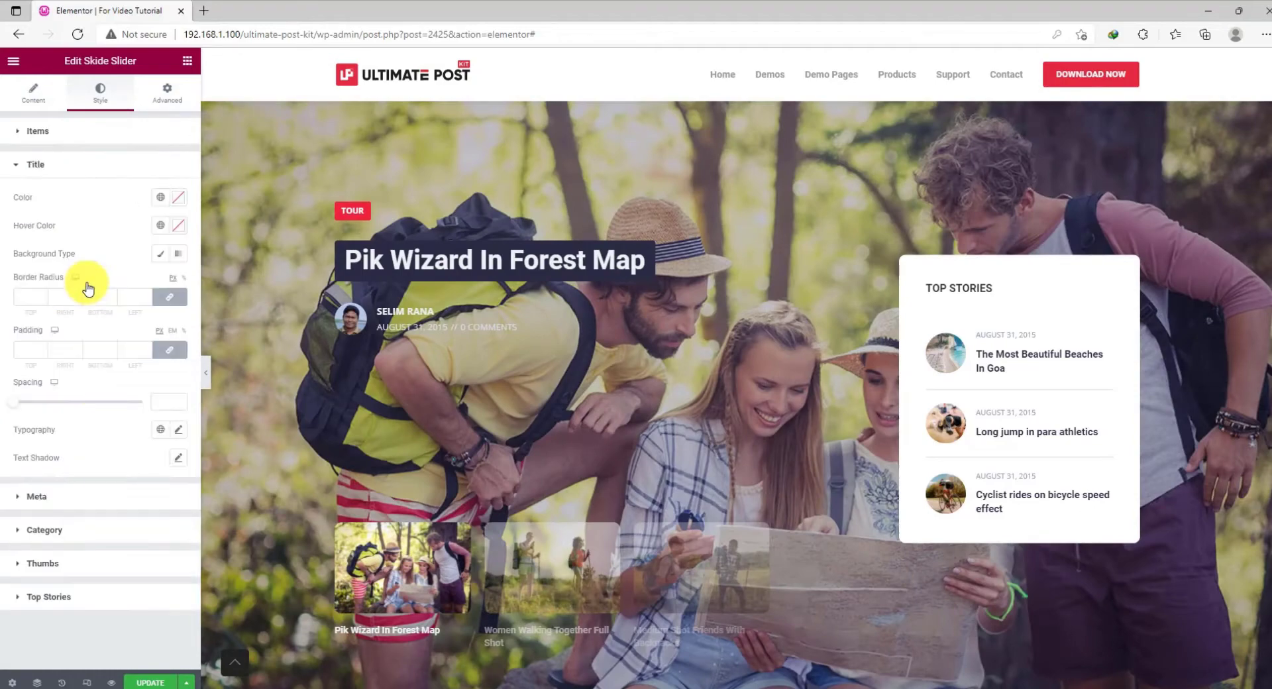
click(161, 255)
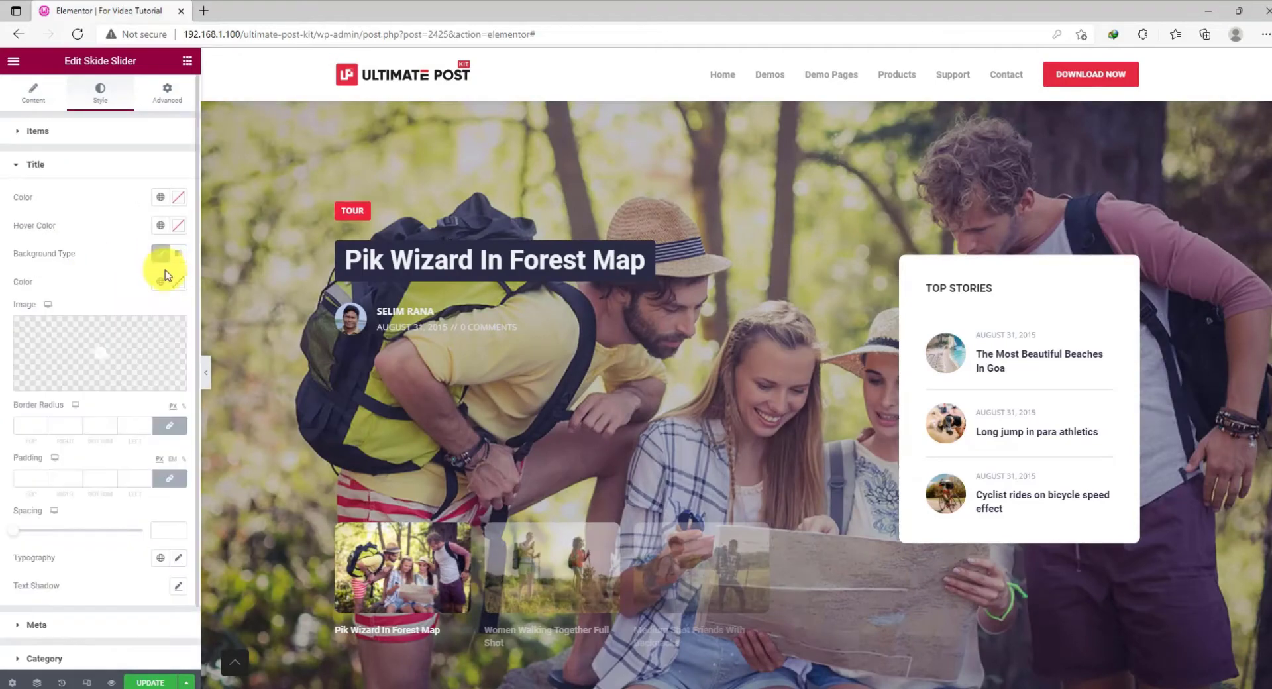
click(179, 285)
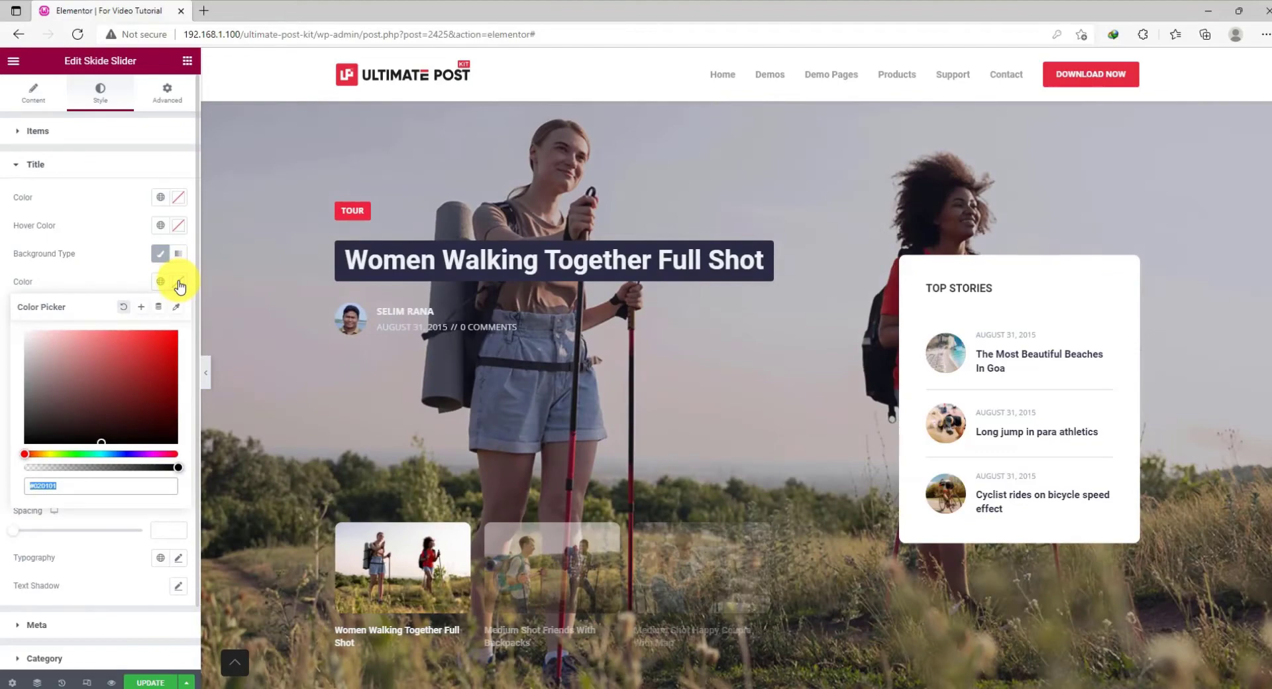
text(#003C10)
click(122, 285)
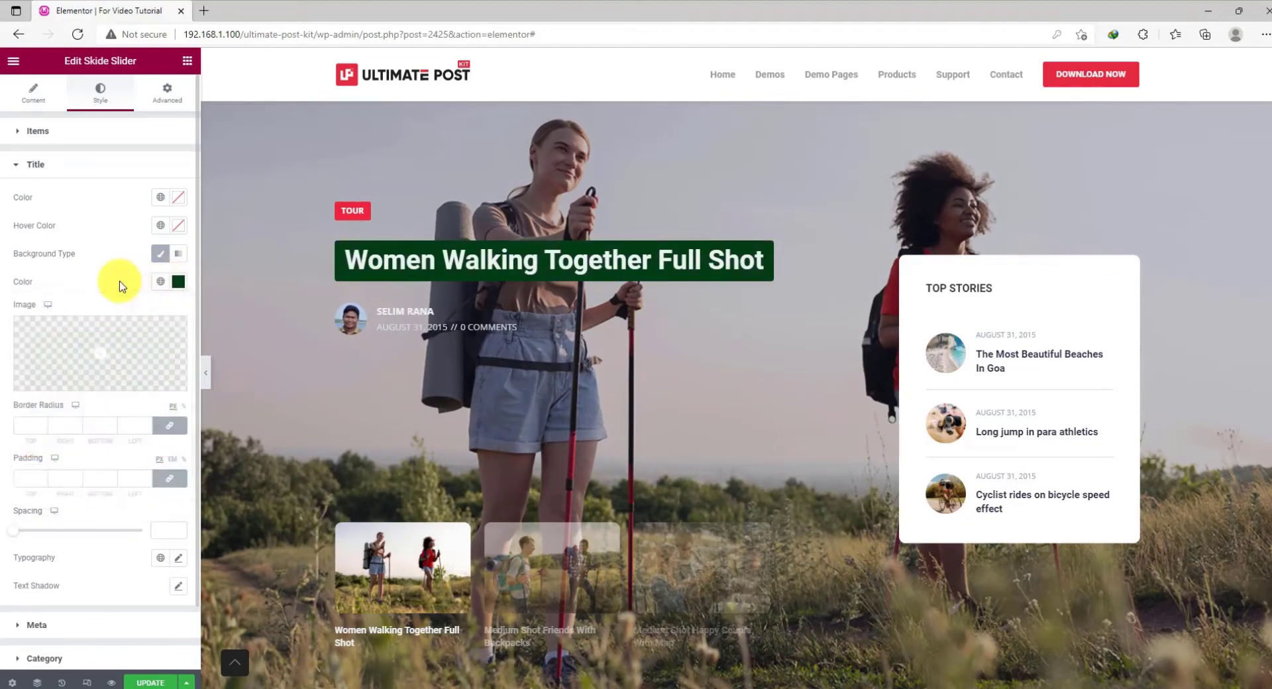
Set the slide title's hover color to green #0ACF3E and copy that color code.
click(176, 227)
text(#003C10)
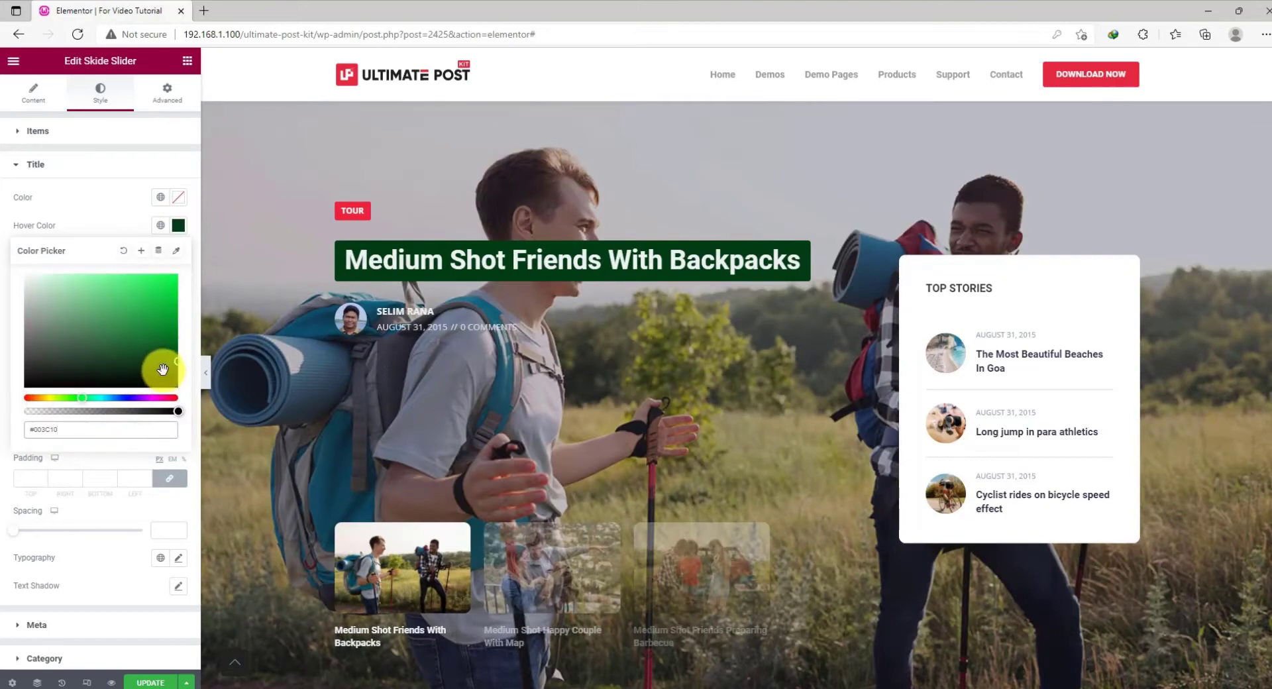
drag(175, 364, 173, 312)
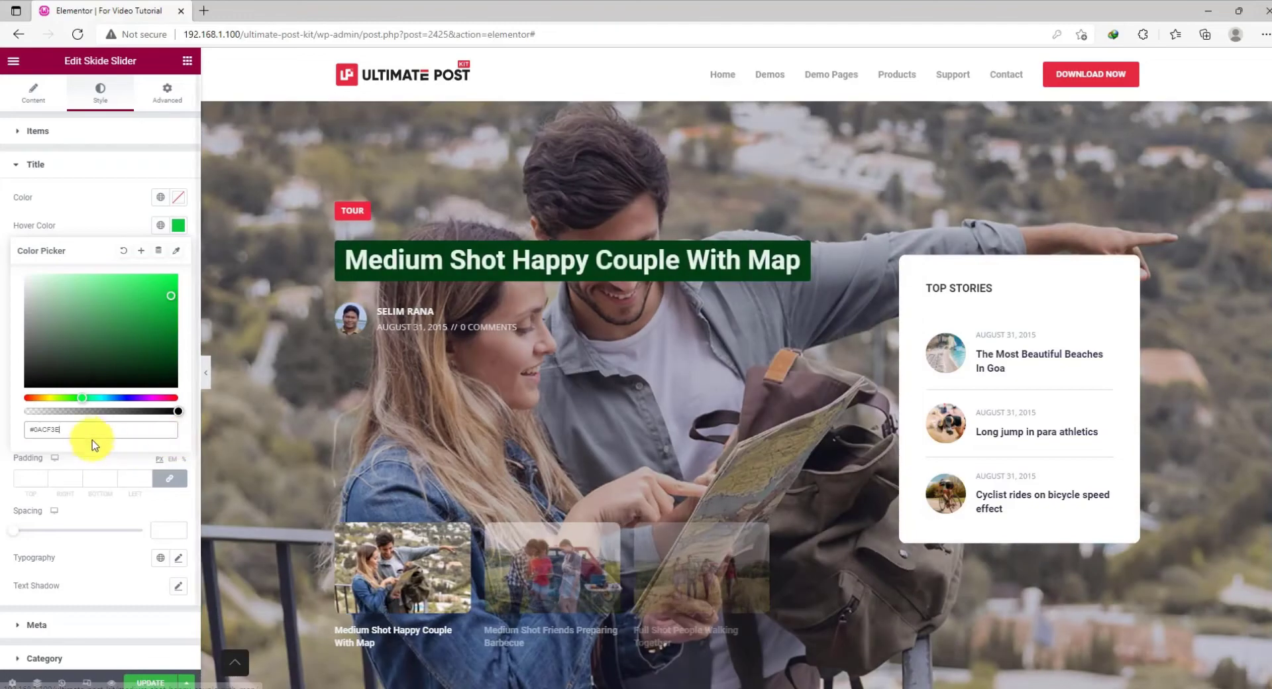
drag(93, 435, 3, 432)
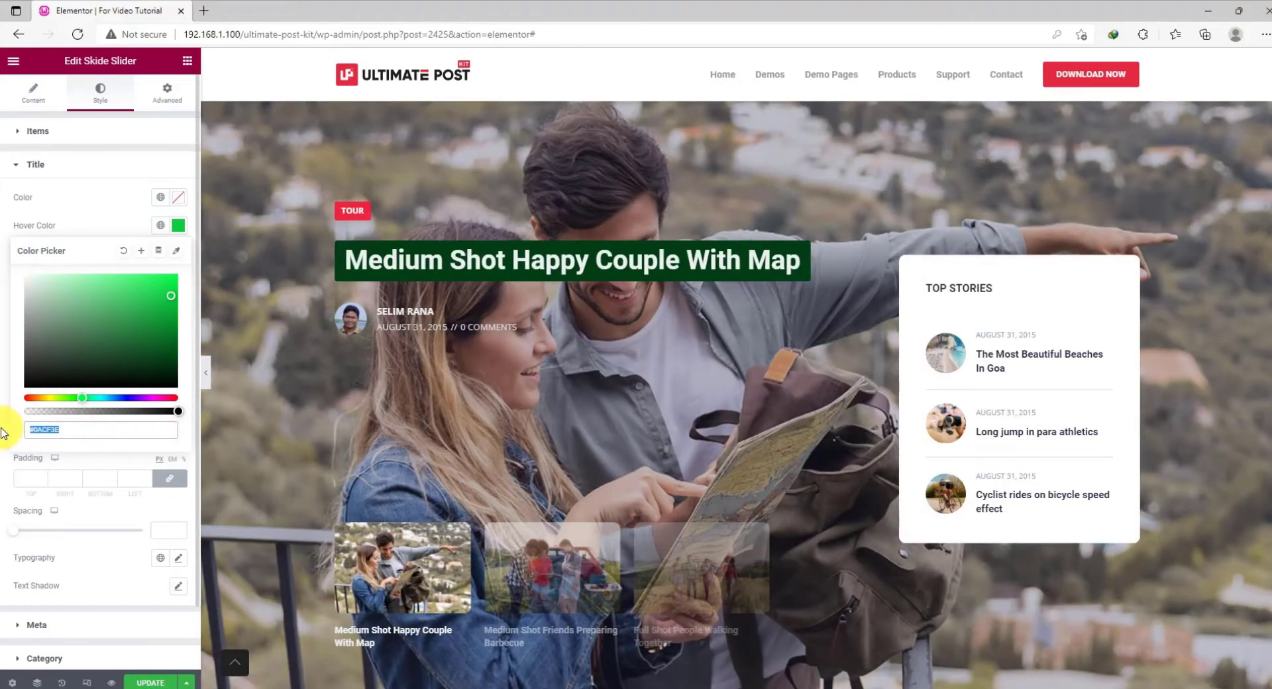
click(104, 225)
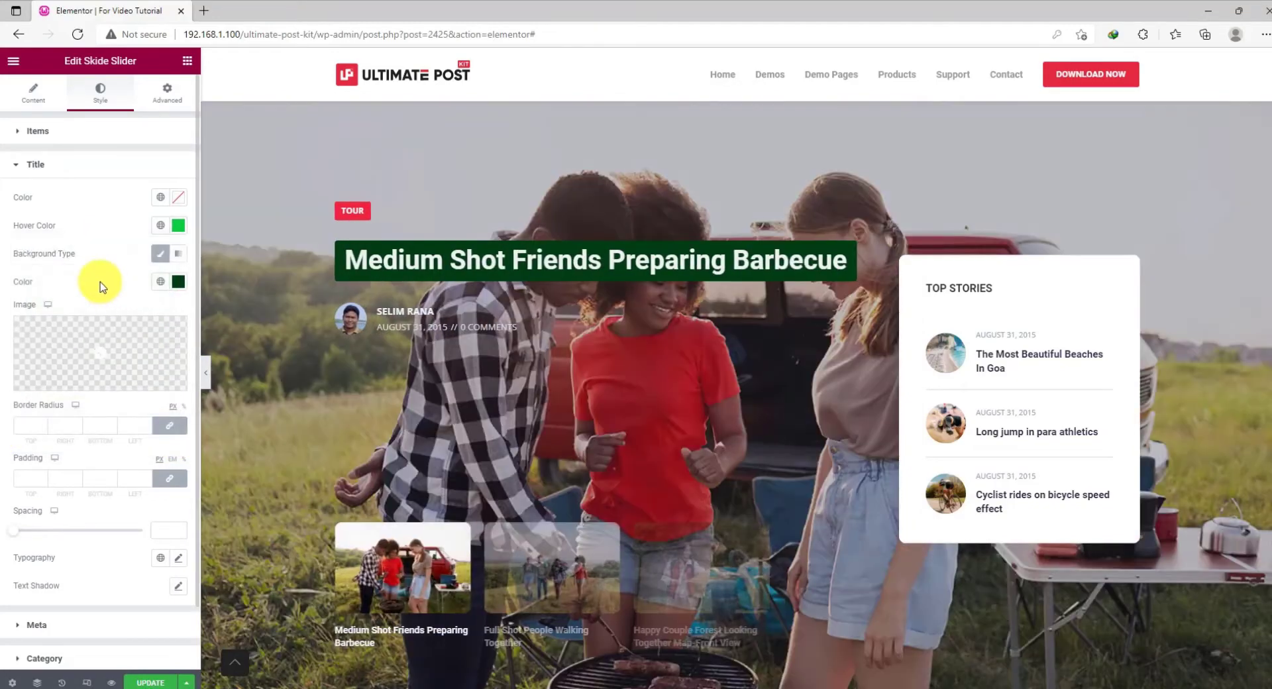
Set the Meta hover color by pasting the copied green, brighten it to #0BF348, and copy the new code.
click(59, 627)
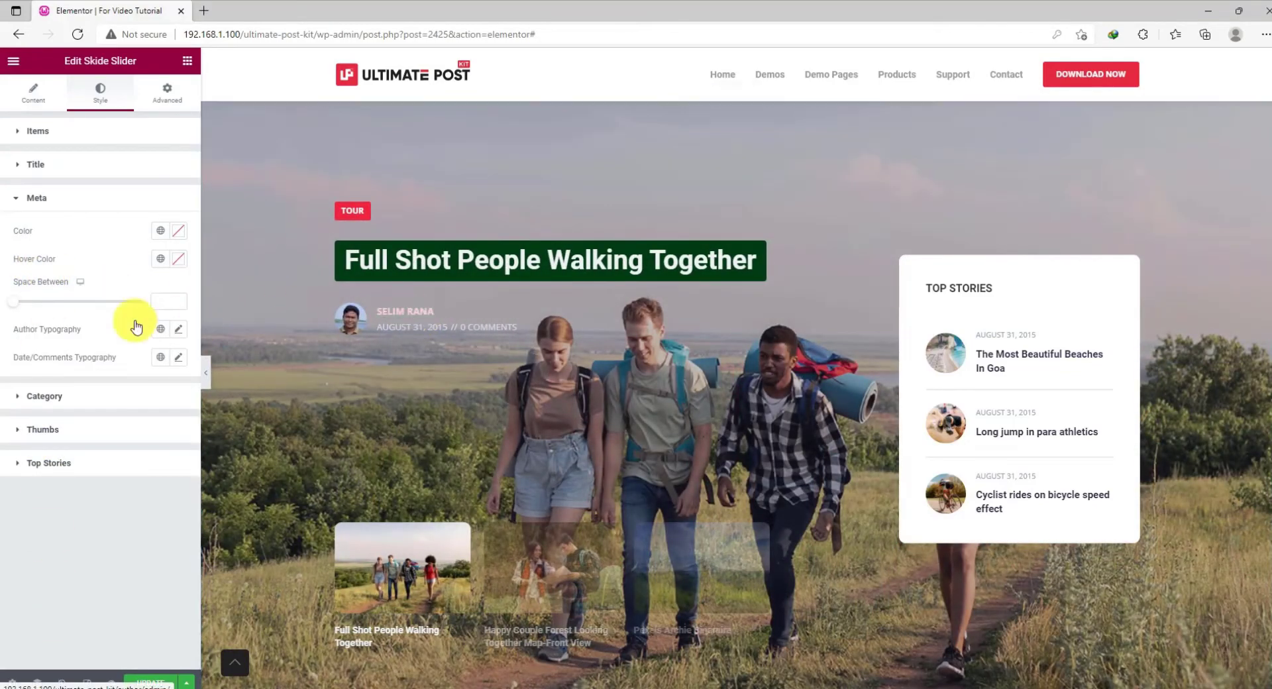
click(177, 259)
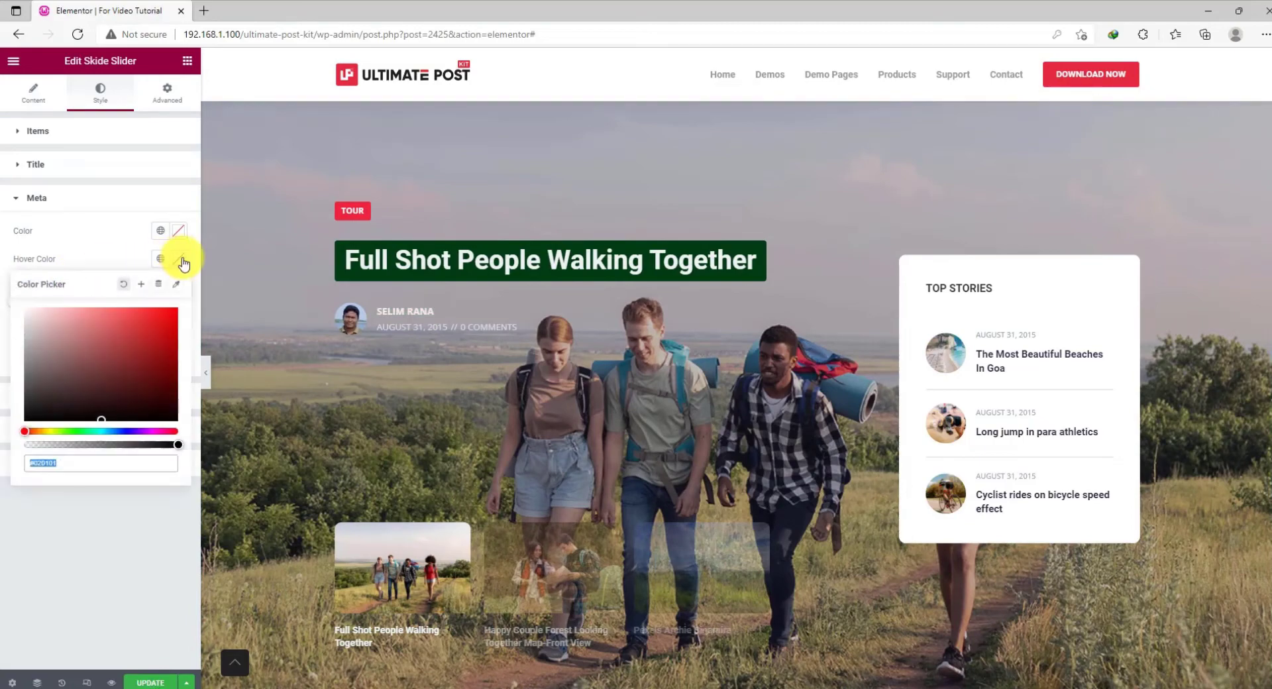
click(407, 349)
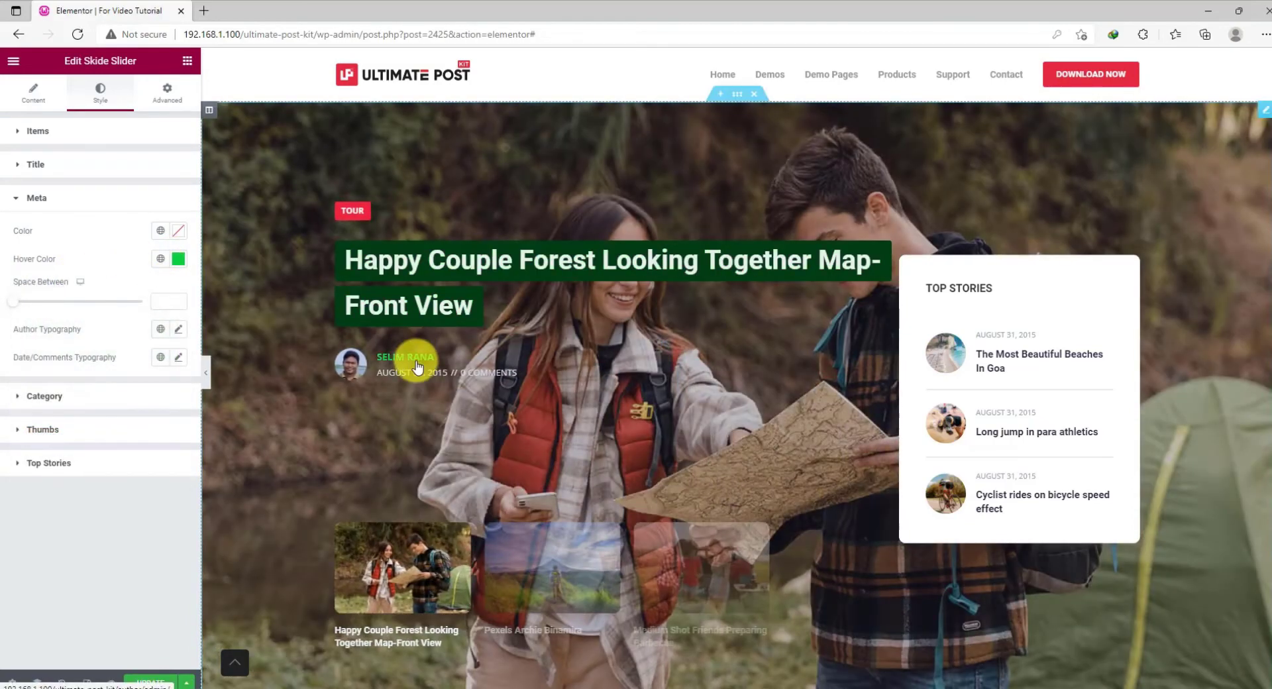
click(177, 259)
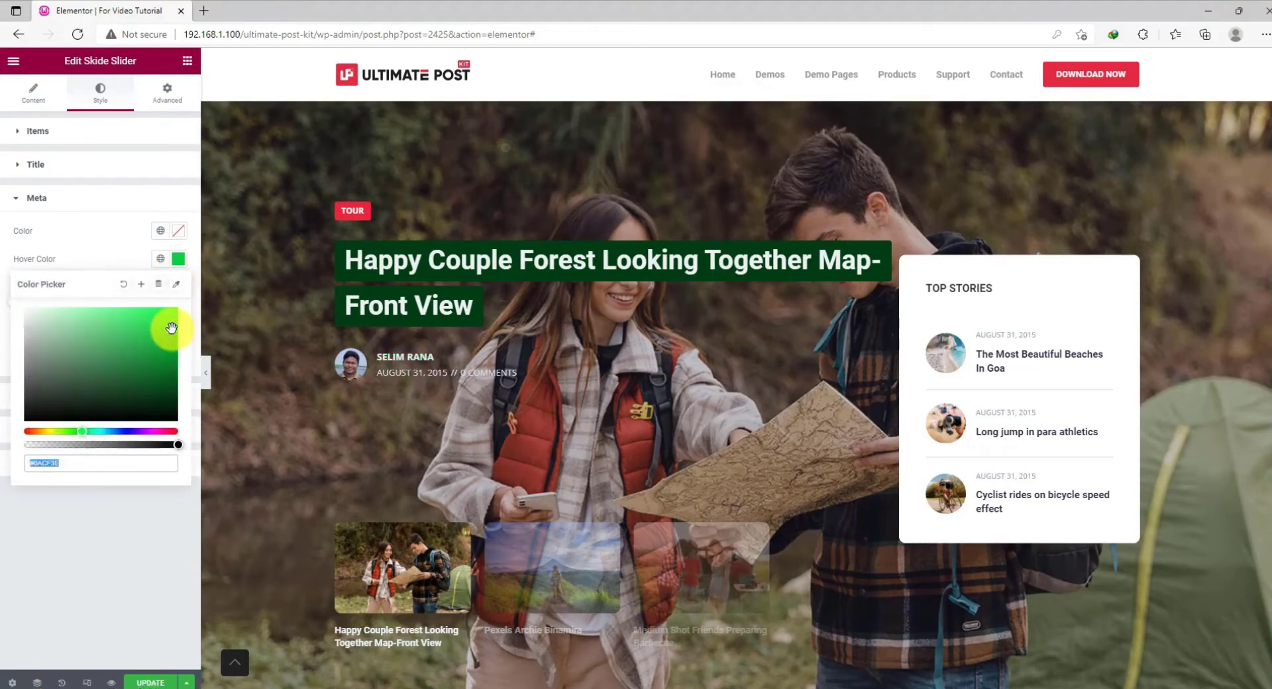
drag(170, 330, 172, 313)
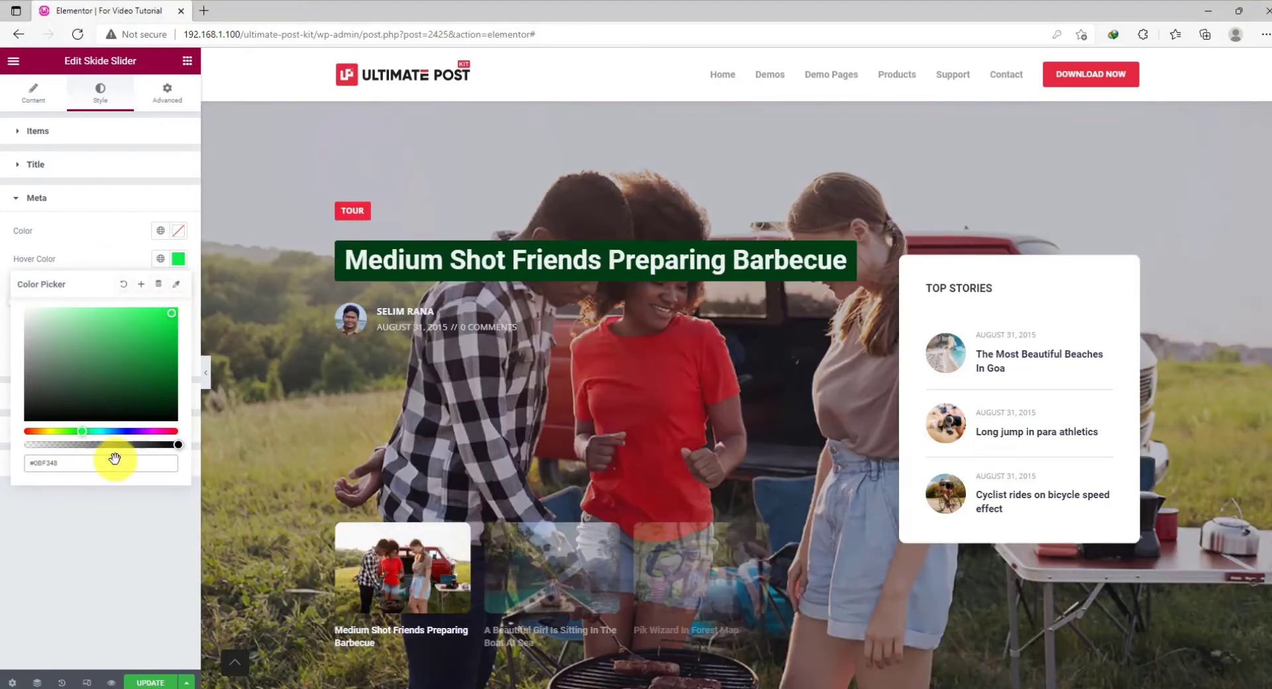
drag(114, 461, 14, 461)
key(ctrl+c)
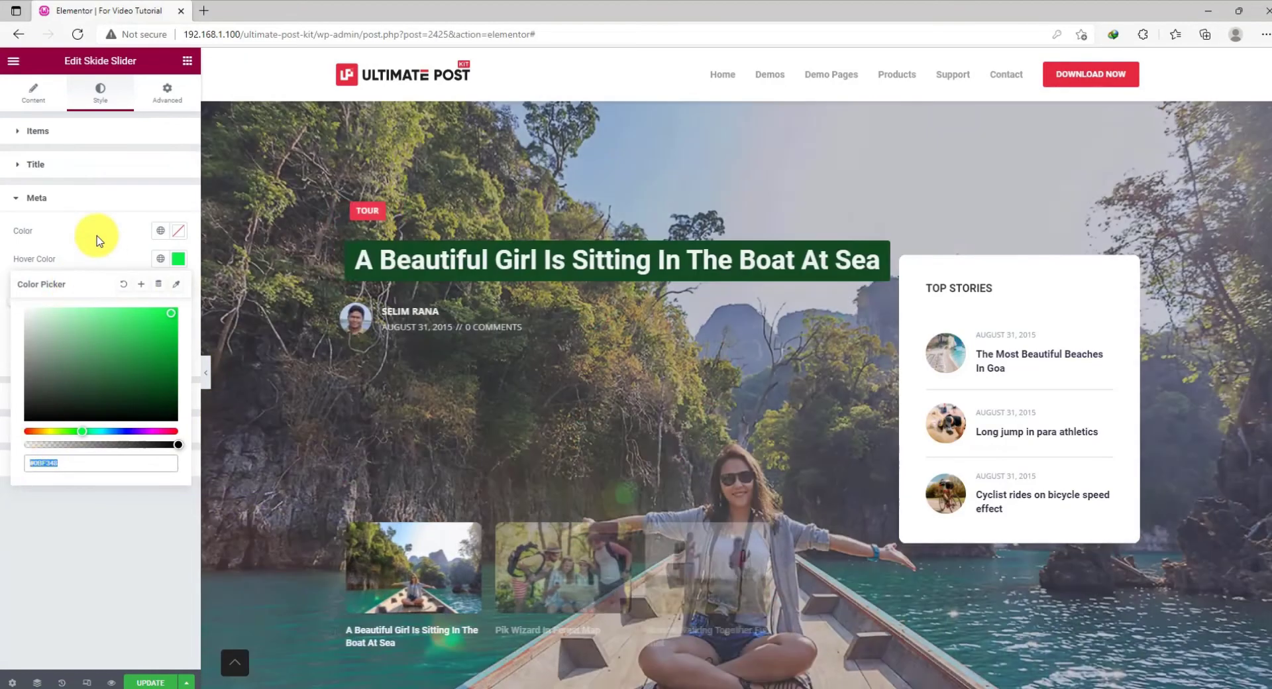
click(96, 237)
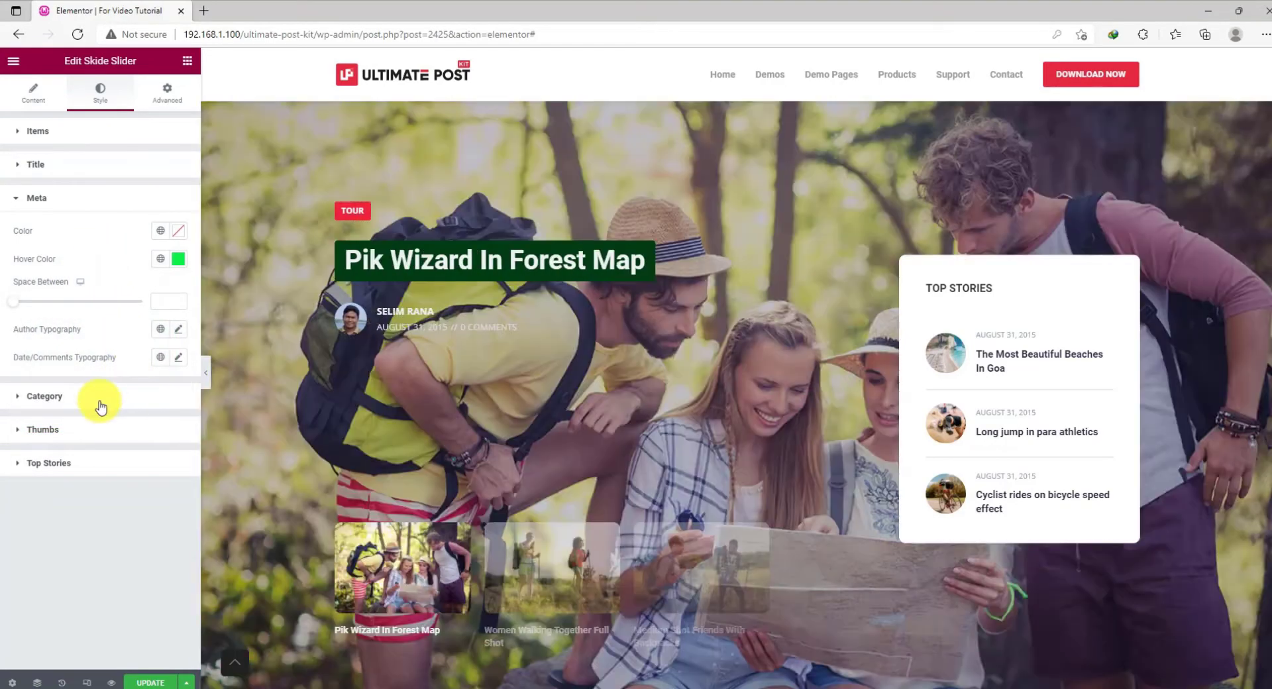
Give the category label a classic background from the copied green, darkened slightly to #0FD142.
click(92, 398)
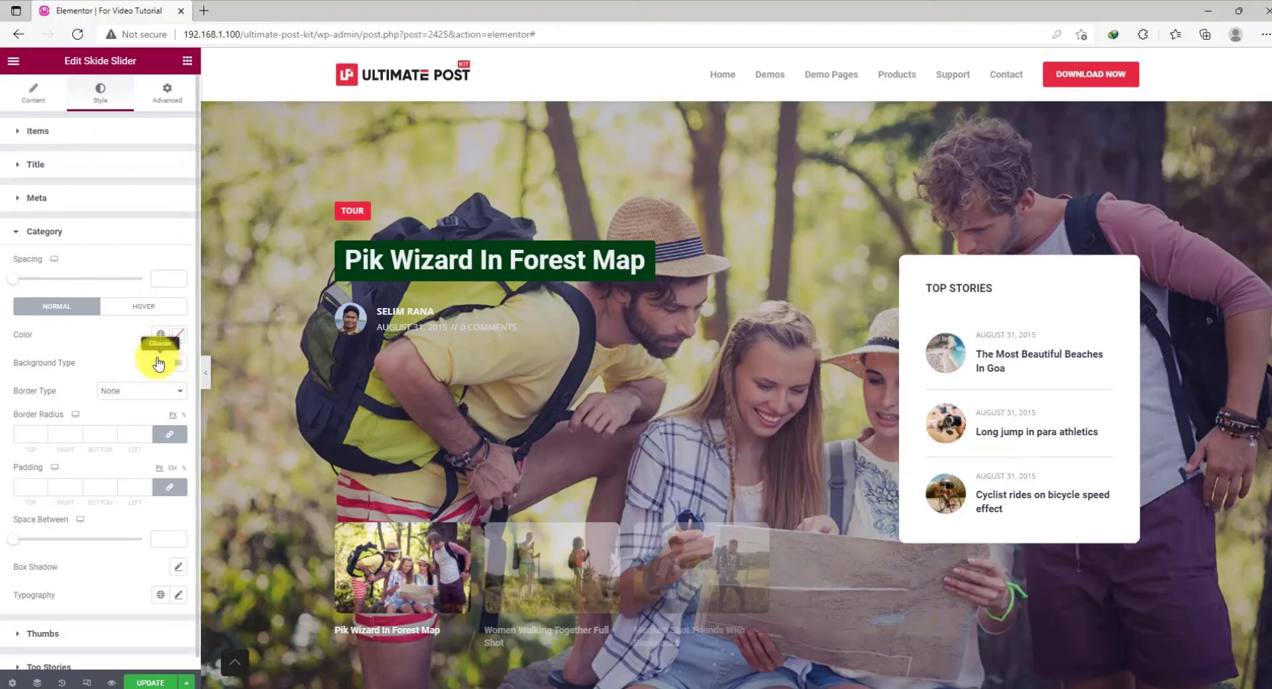
click(161, 365)
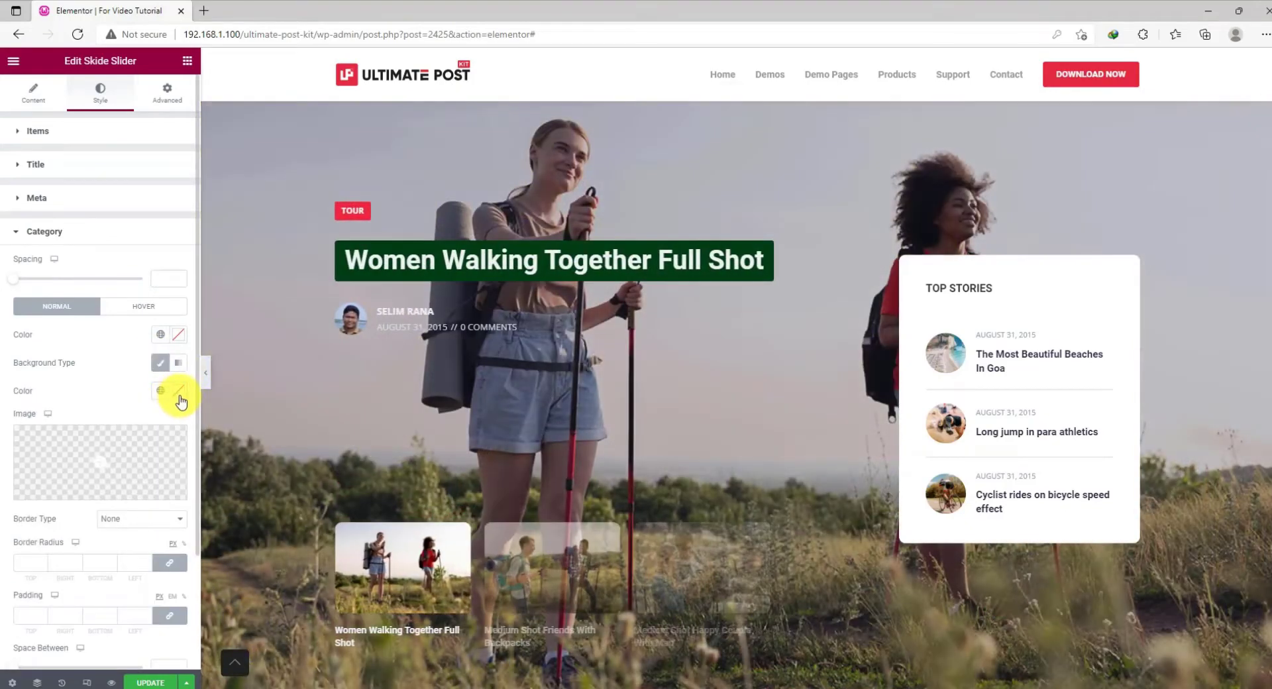
click(179, 391)
key(ctrl+v)
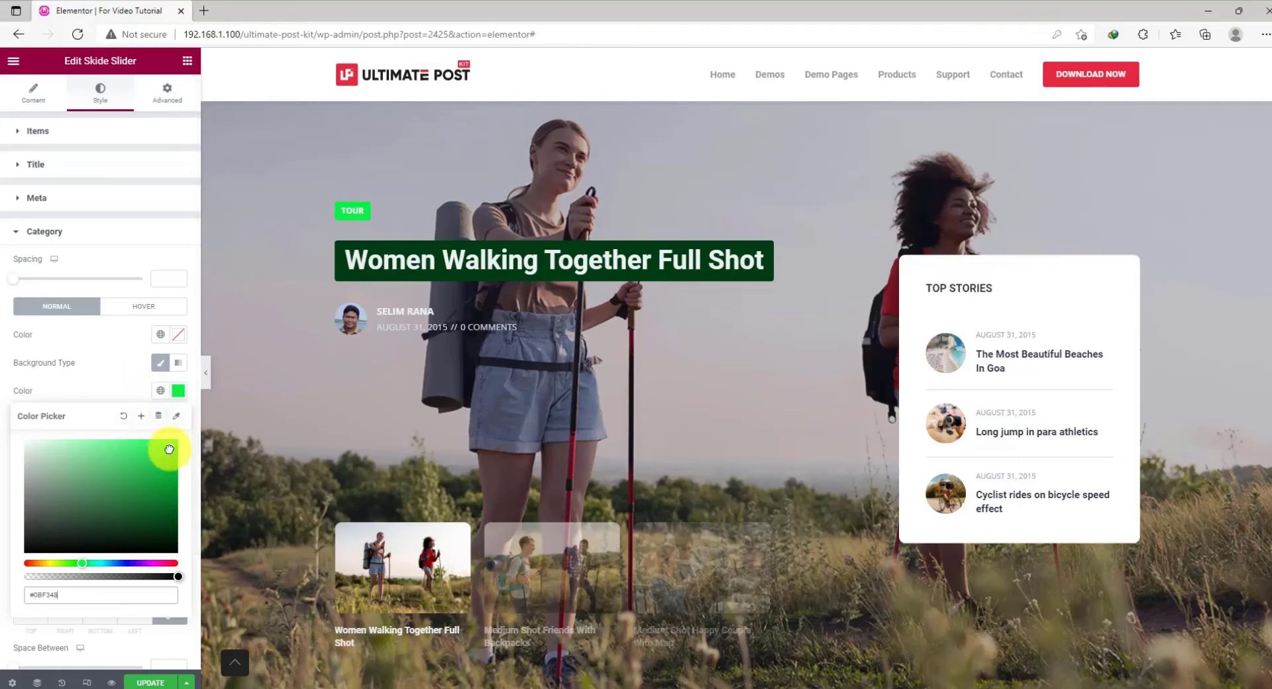
drag(168, 460, 167, 460)
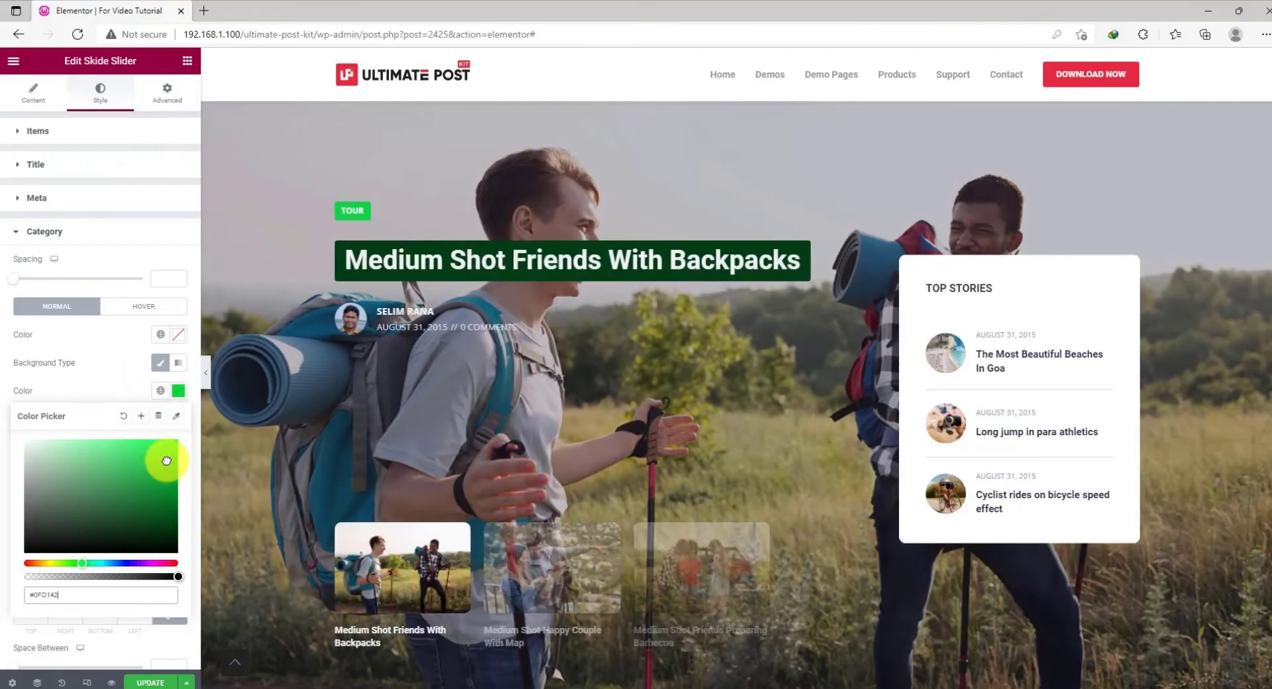
click(126, 392)
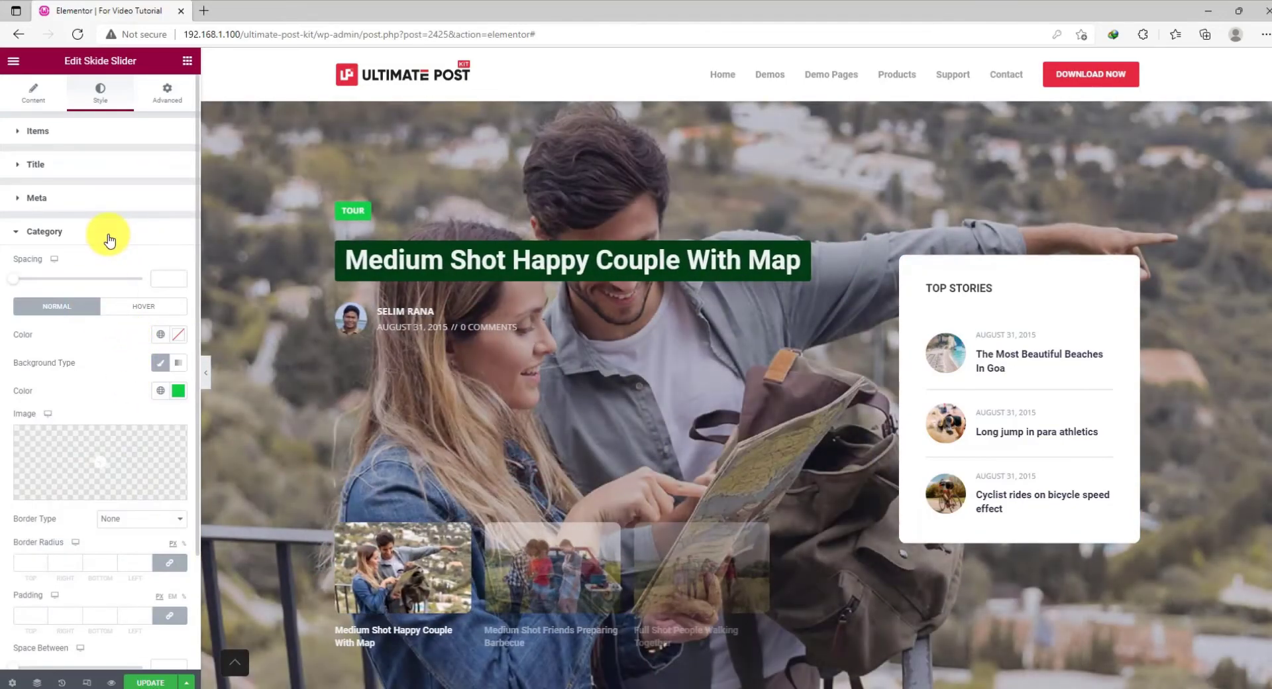
Give the slider's thumbnail images a solid border with a width of 2 on all sides.
click(107, 236)
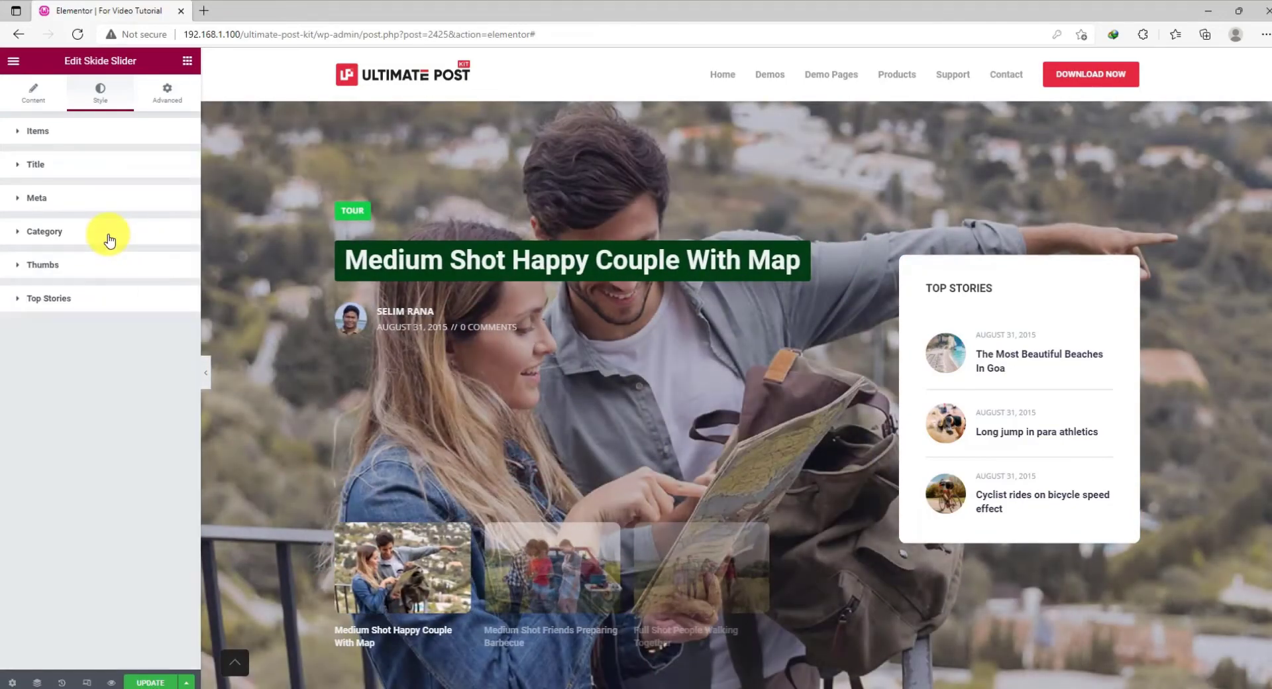
click(98, 268)
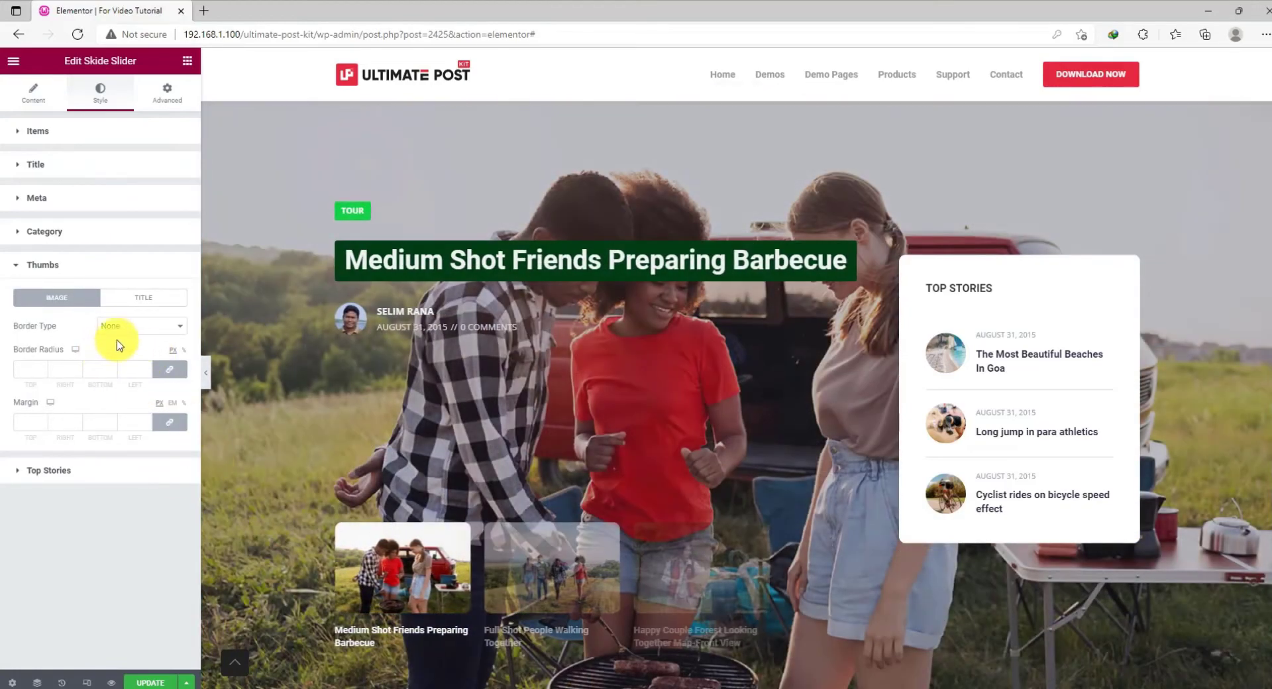
click(133, 328)
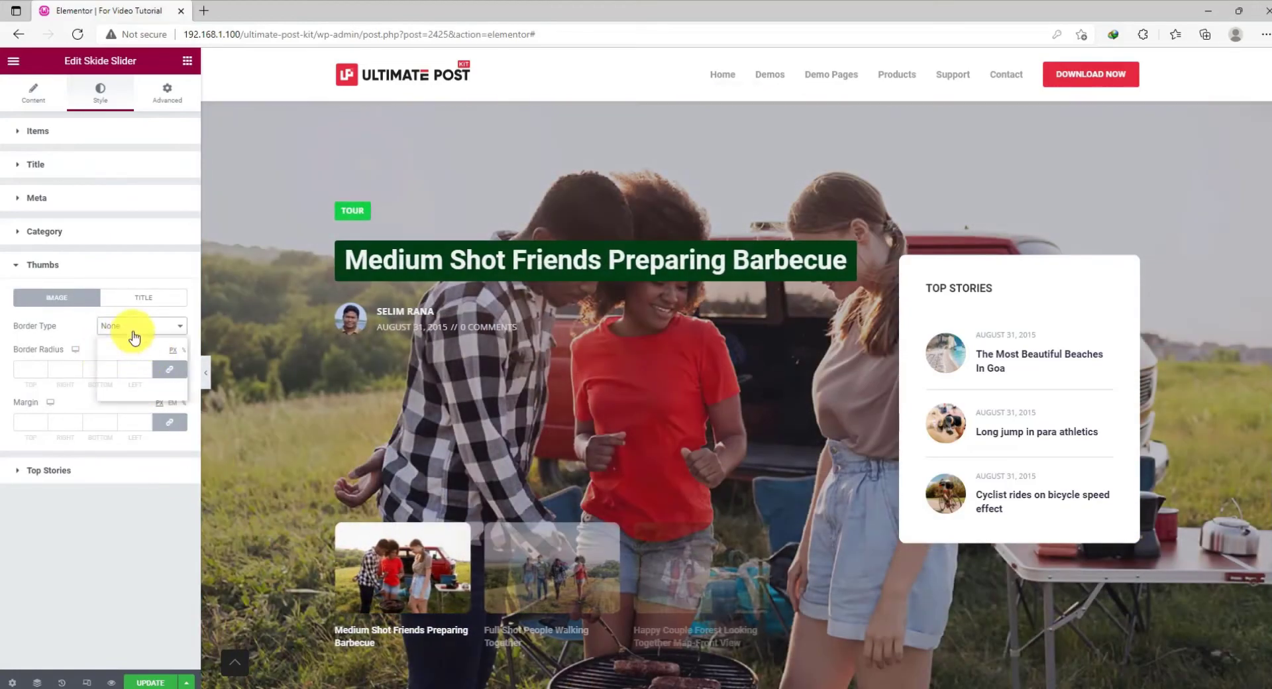
click(128, 359)
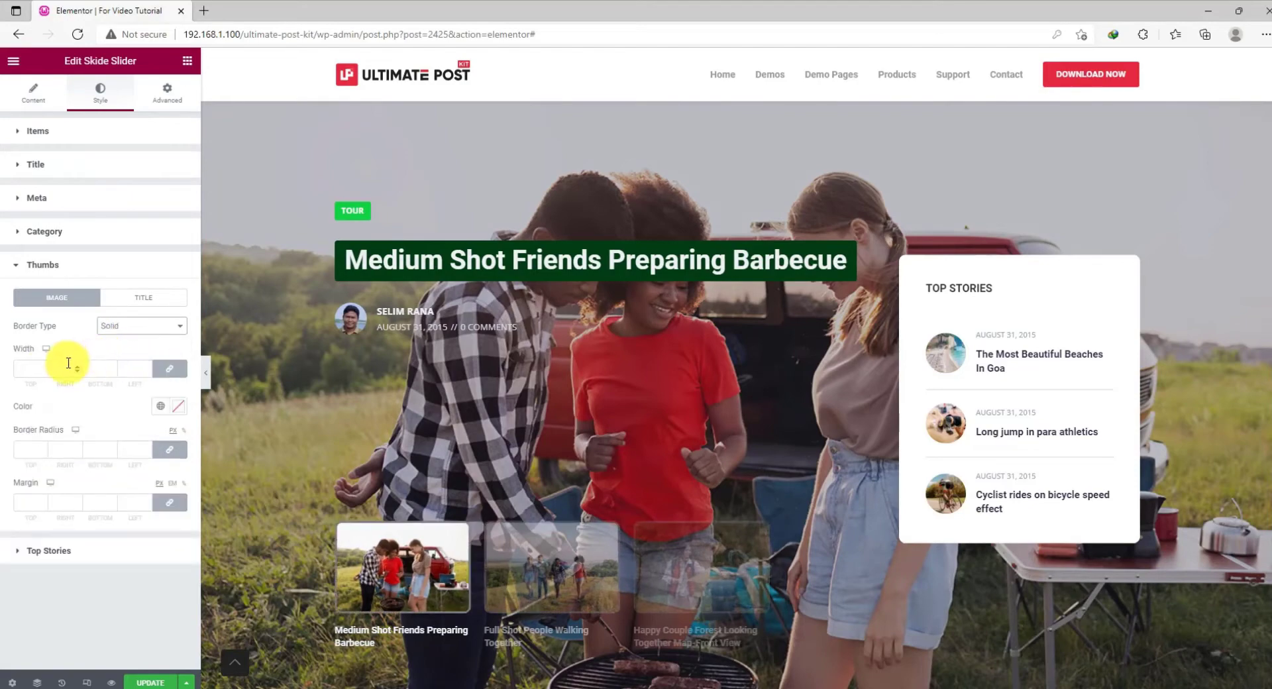
click(34, 370)
text(2)
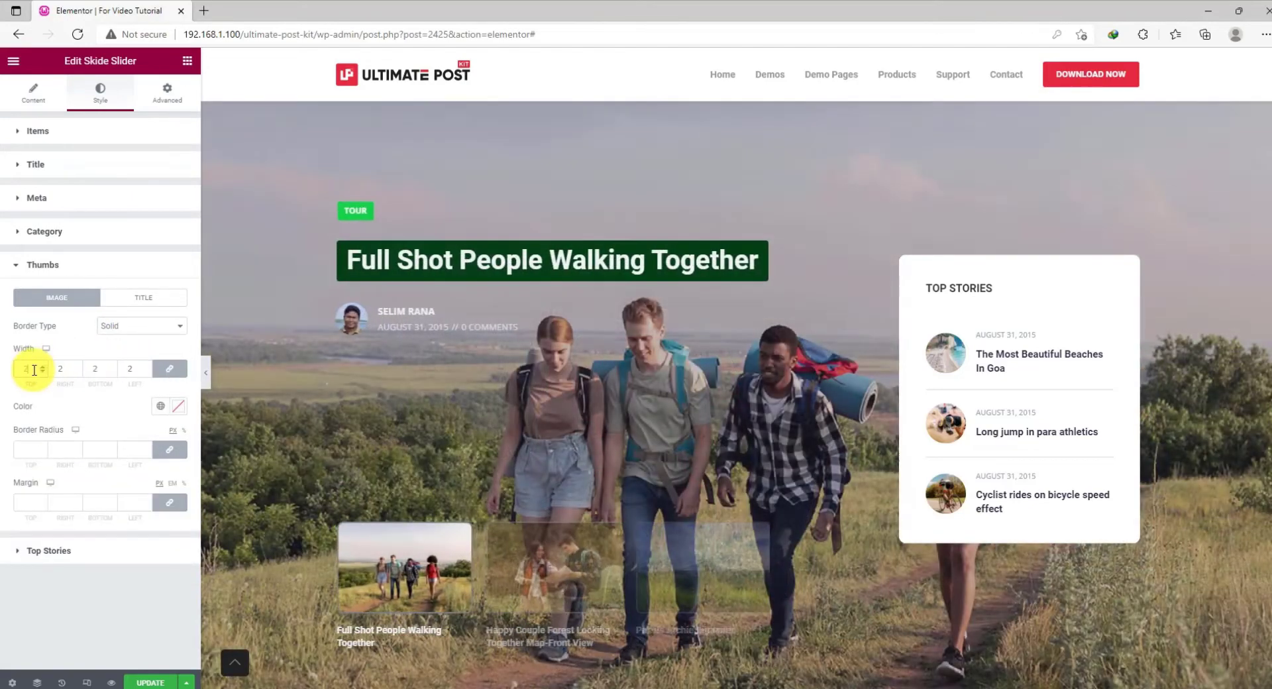
Color the thumbnail image border with the copied green #0BF348 and check it by switching between slides.
click(175, 410)
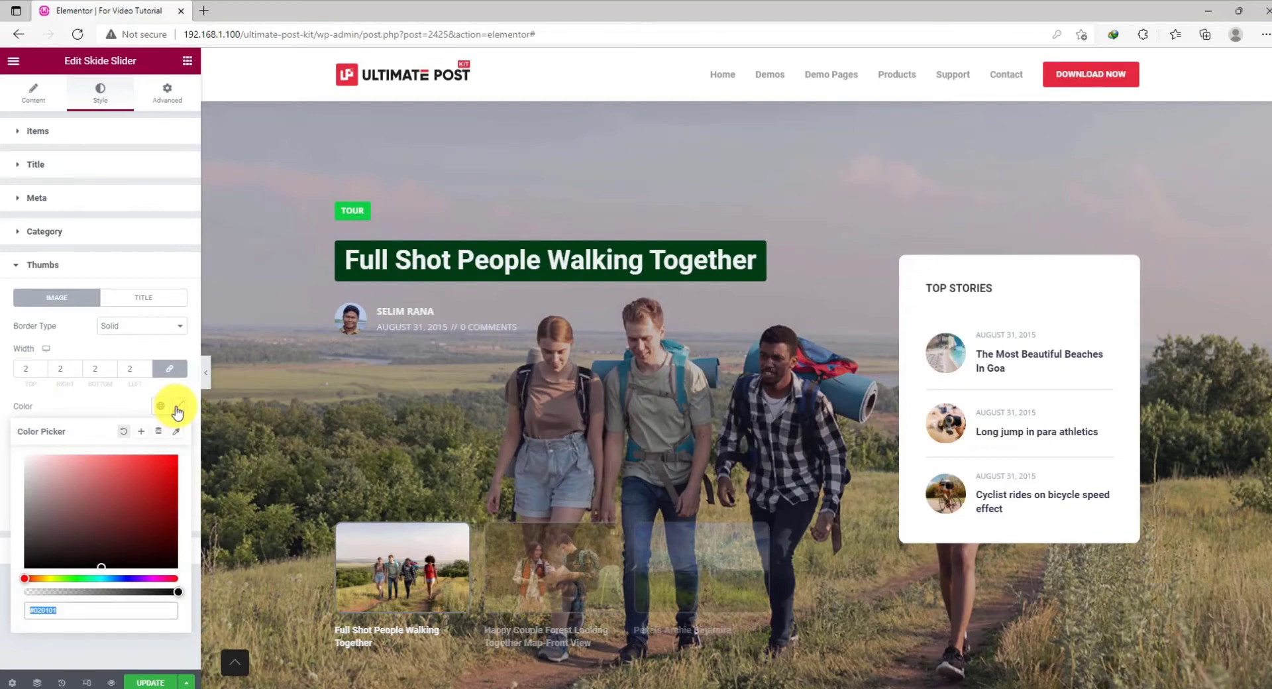
key(ctrl+v)
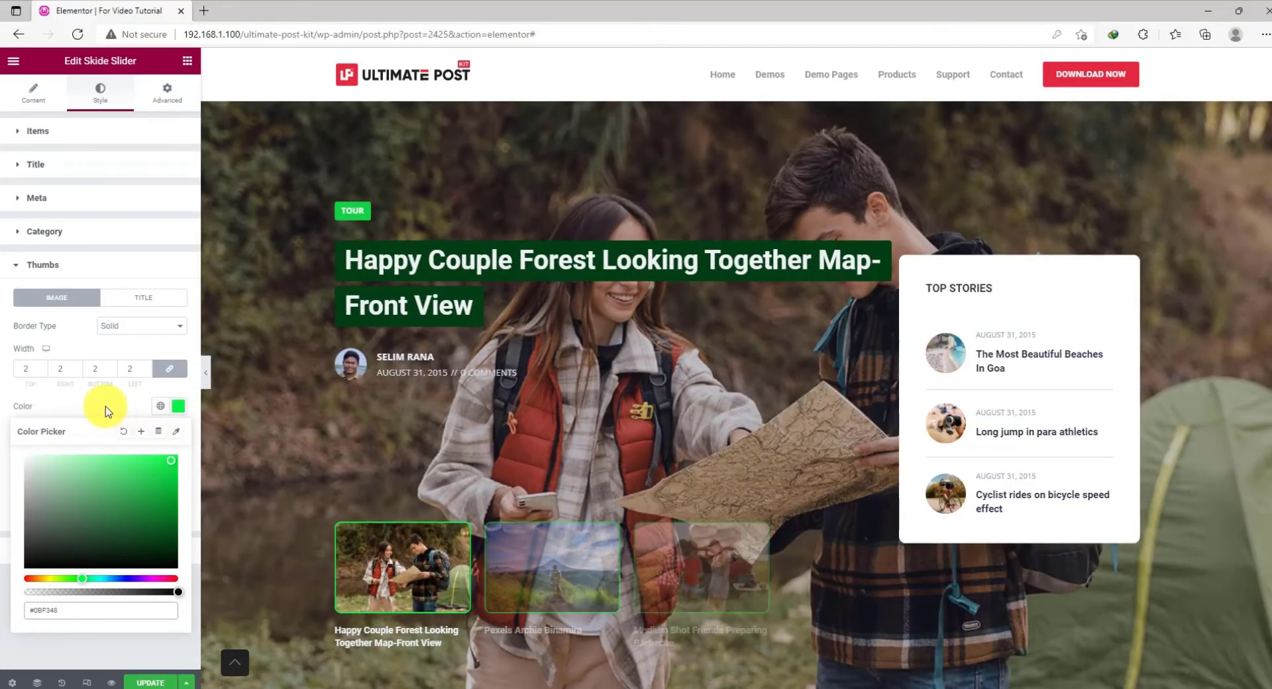
click(106, 409)
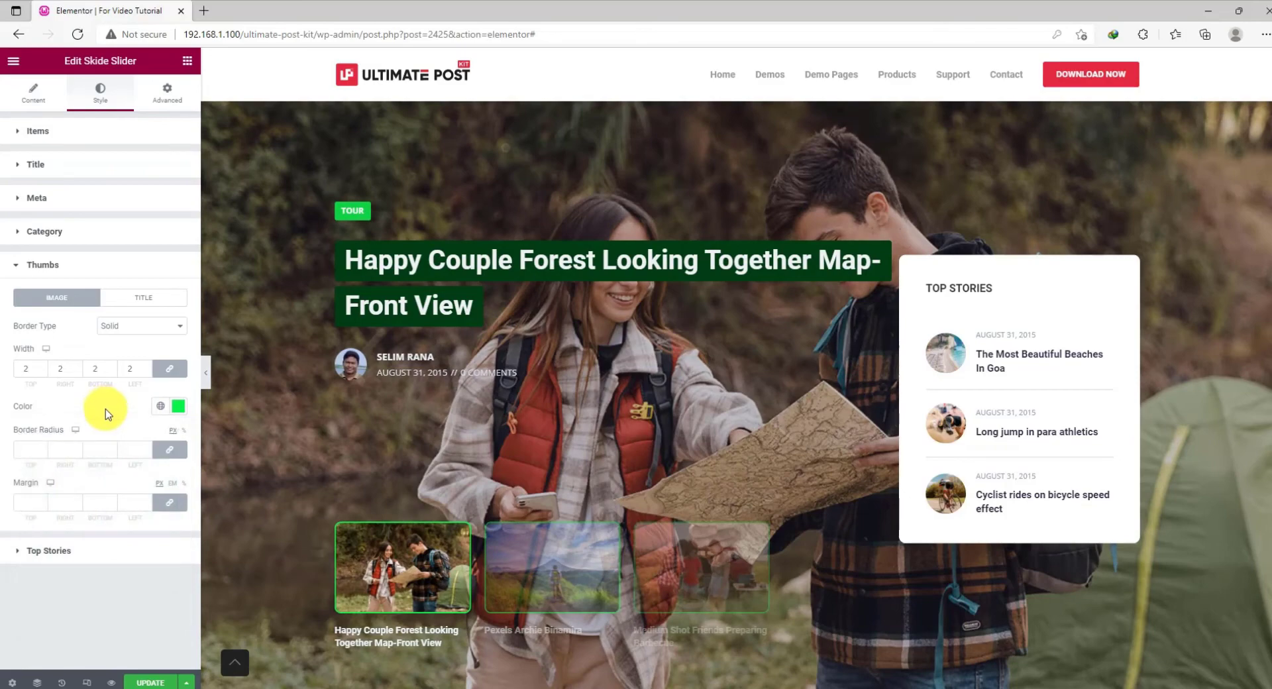
click(600, 601)
click(661, 597)
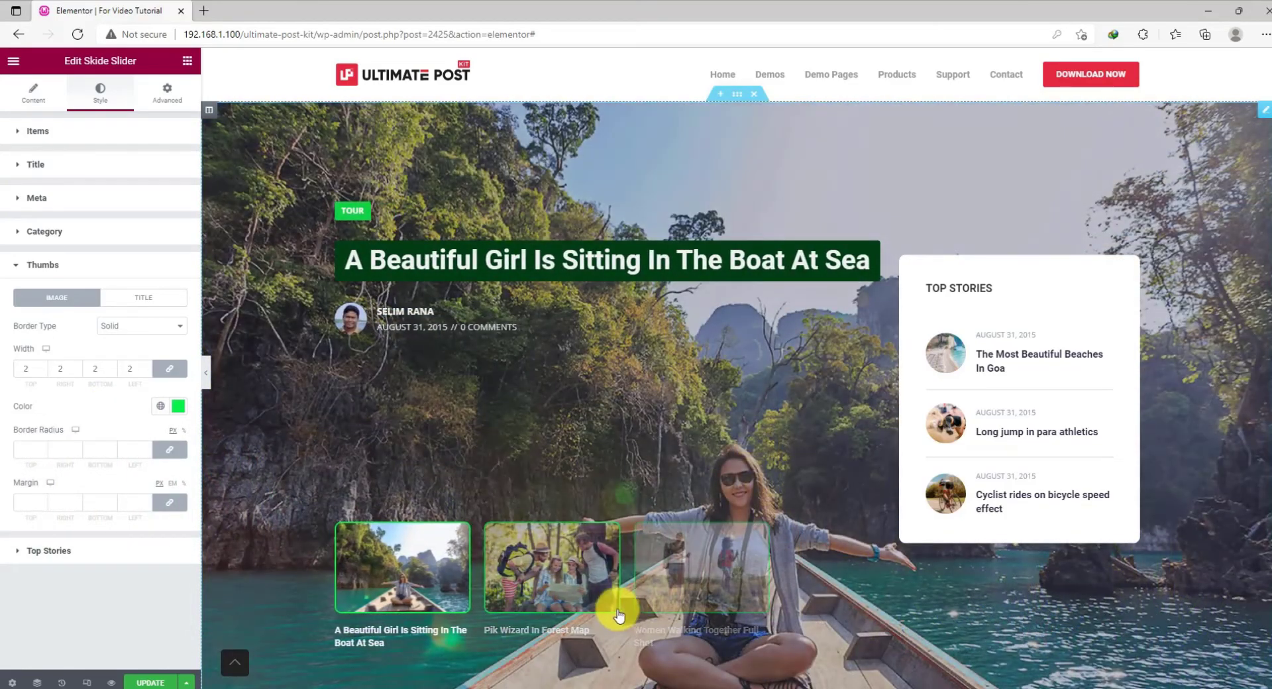
Set the Top Stories divider color from the copied green, darkened and made semi-transparent as #047F2494.
click(106, 559)
scroll(93, 441, down, 1)
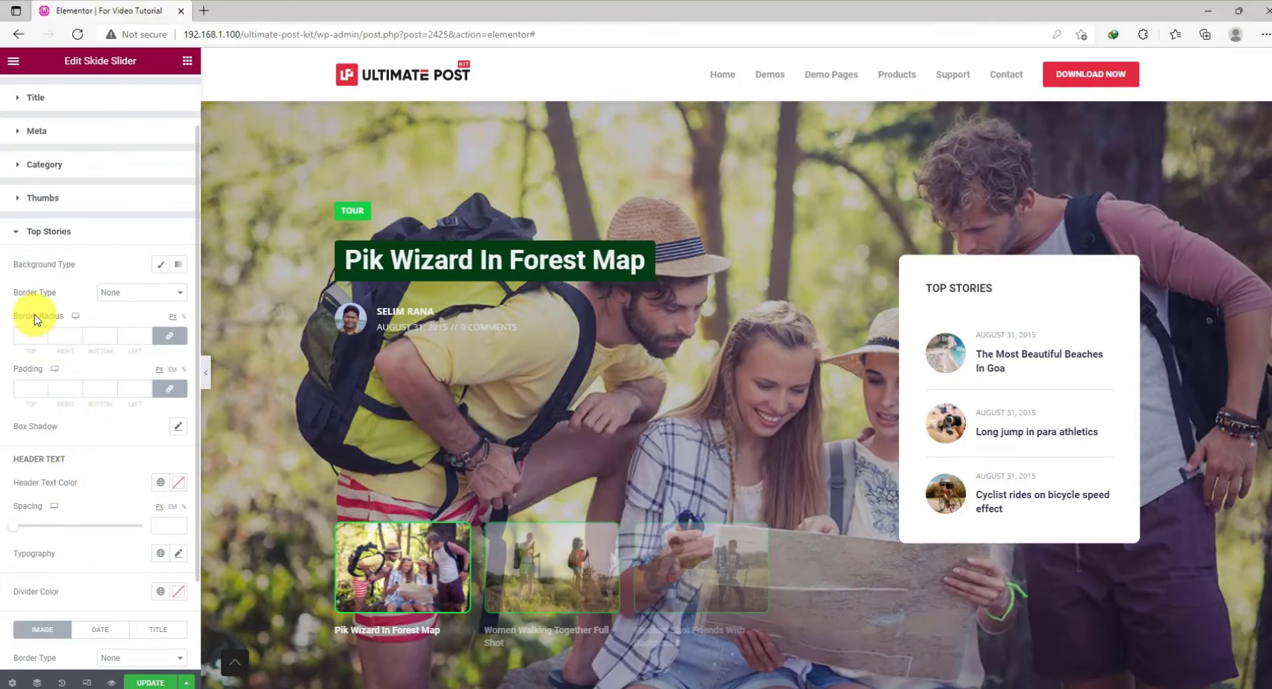
scroll(86, 397, down, 2)
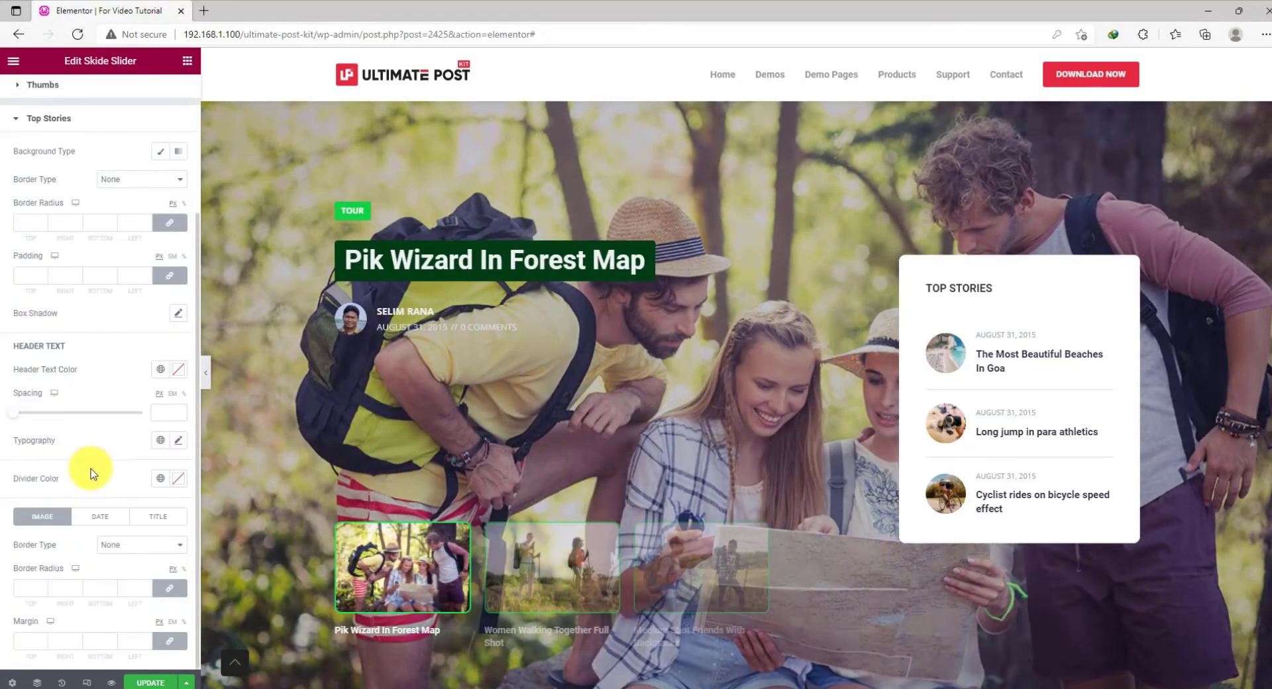
click(178, 480)
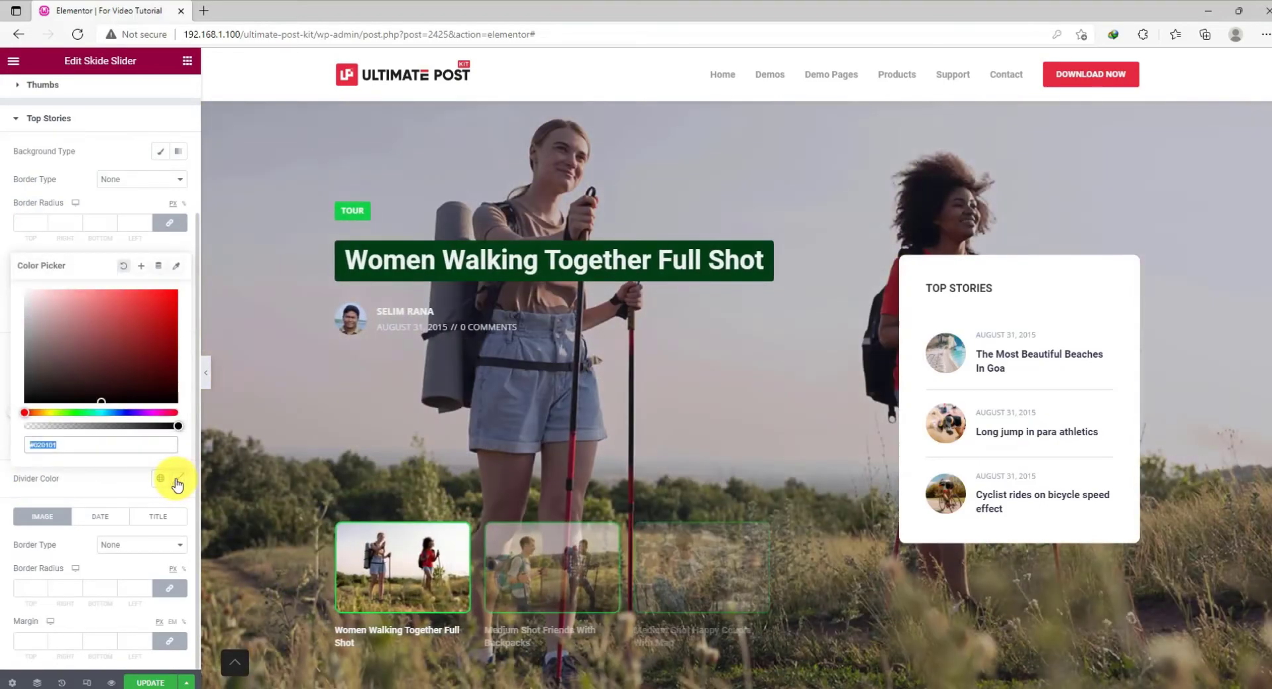
text(#0BF348)
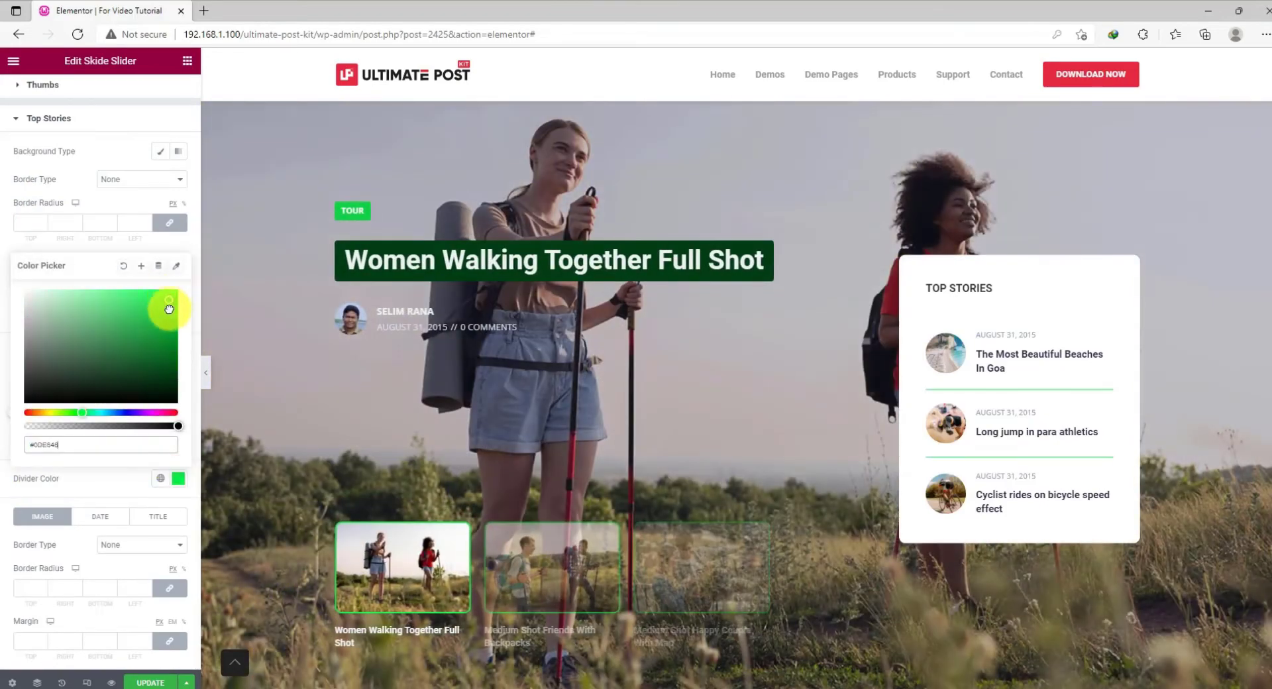
drag(169, 309, 171, 345)
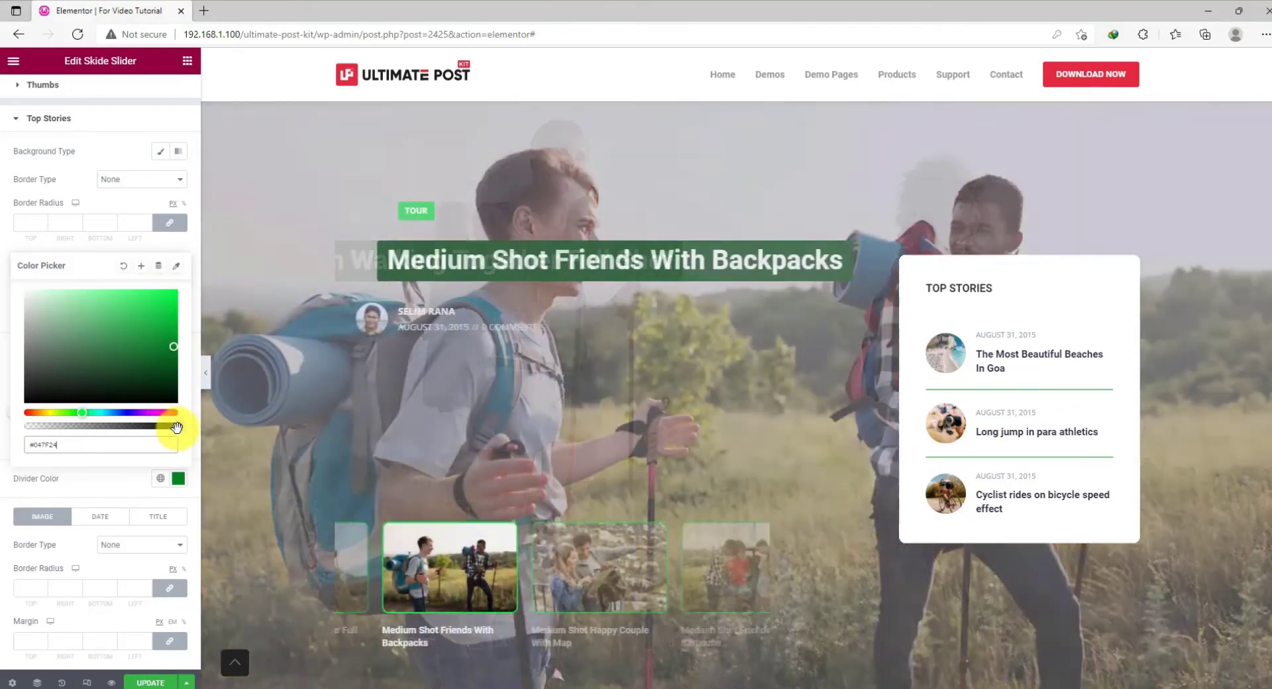
drag(175, 426, 162, 428)
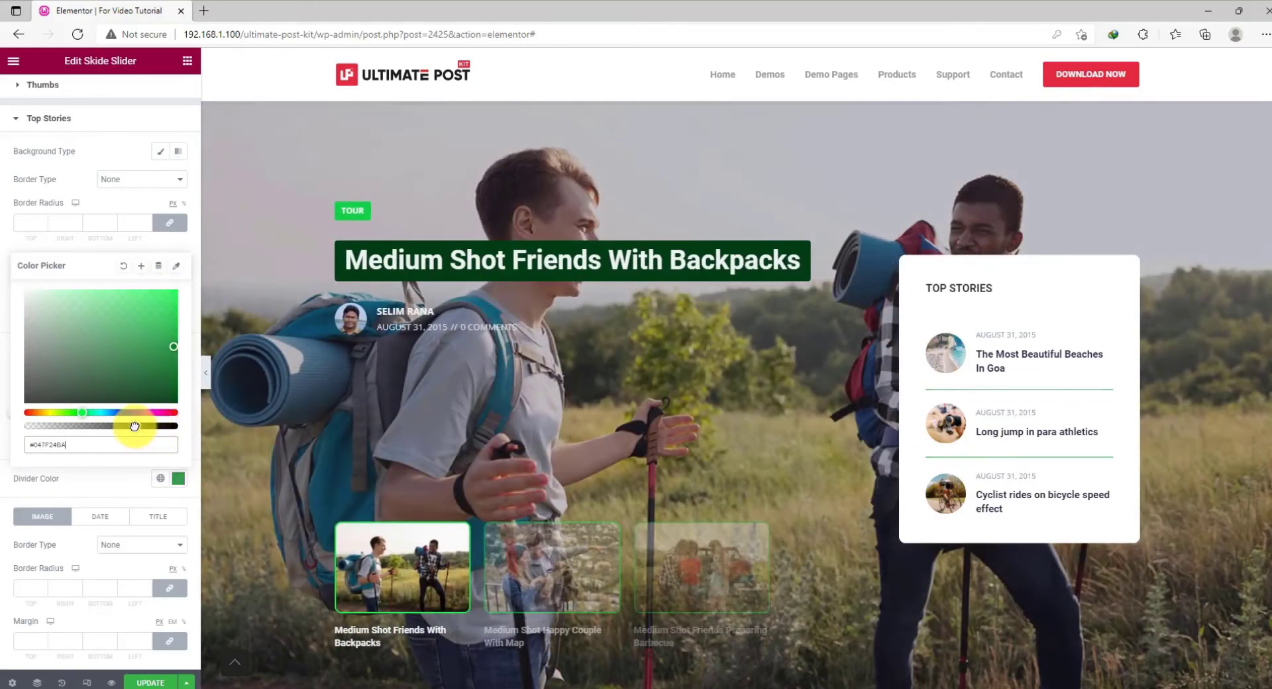
drag(134, 426, 130, 426)
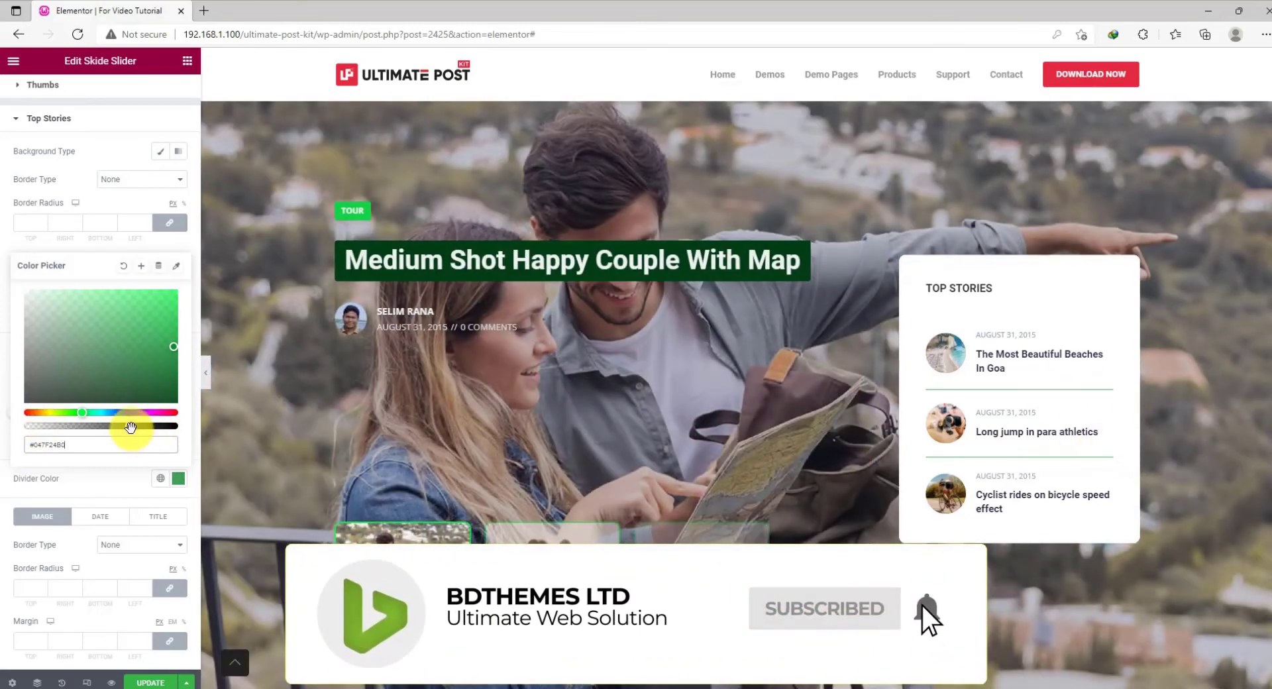
drag(130, 425, 113, 426)
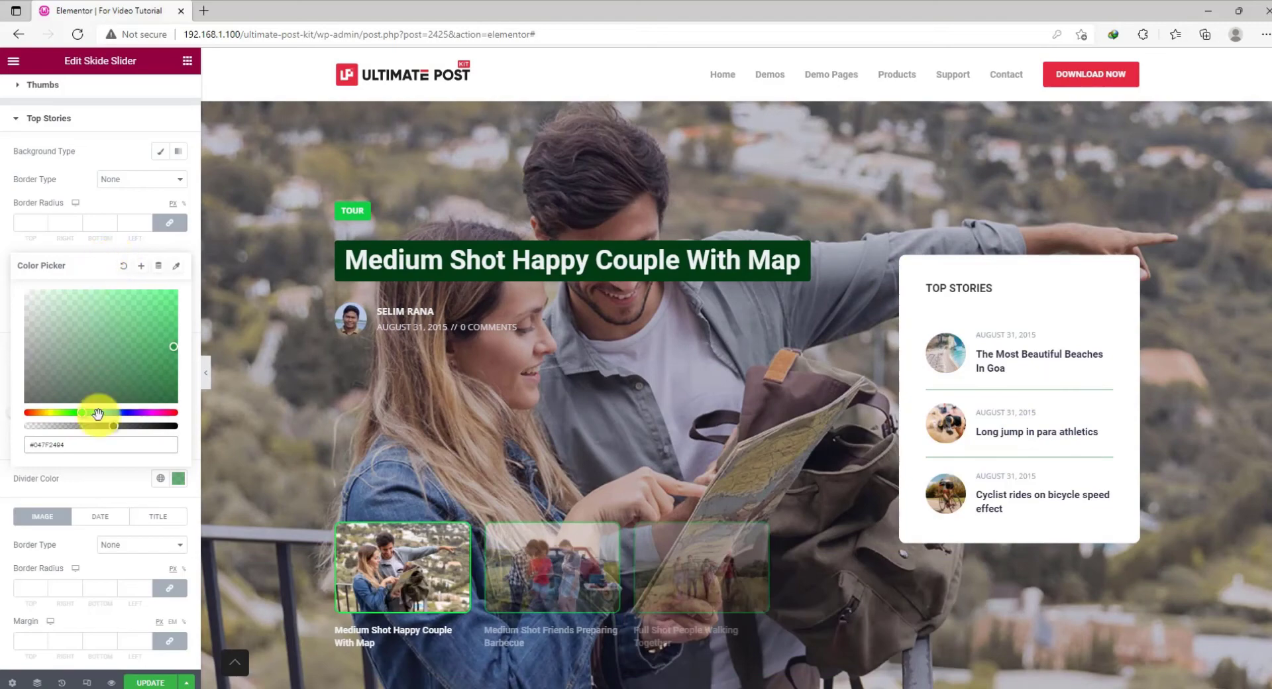
click(102, 487)
Set the hover color of the Top Stories titles to green #0ABB38.
click(143, 516)
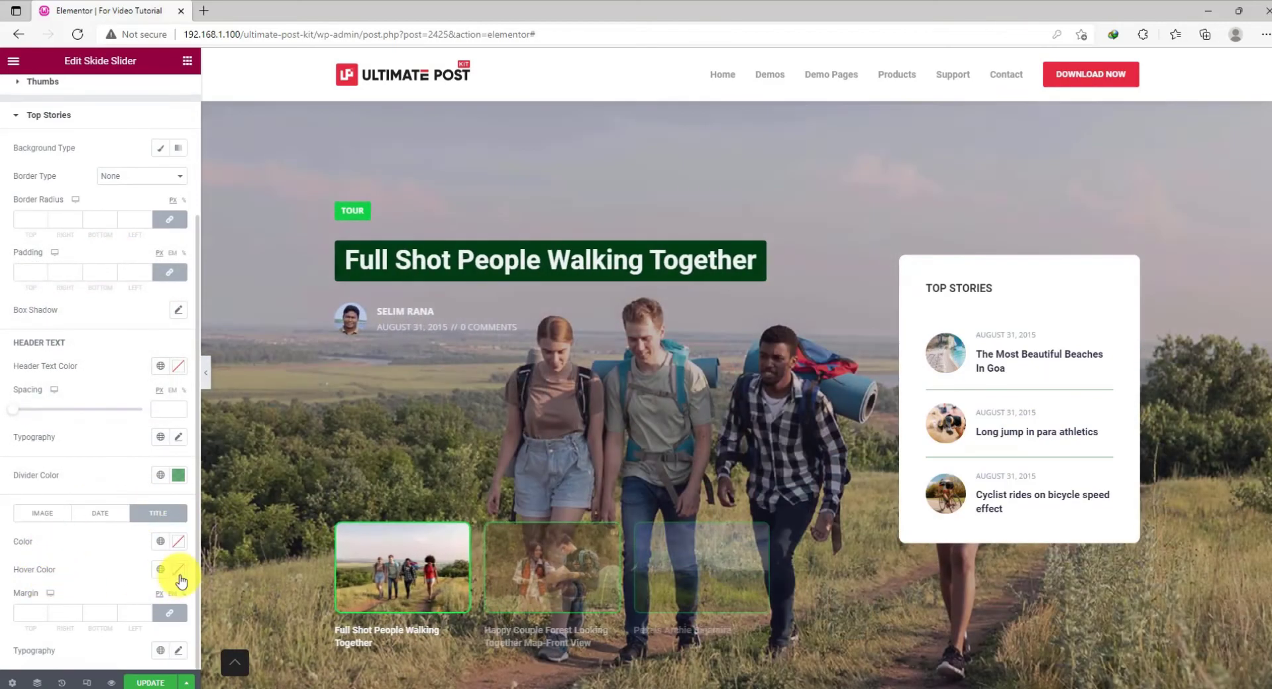
click(178, 575)
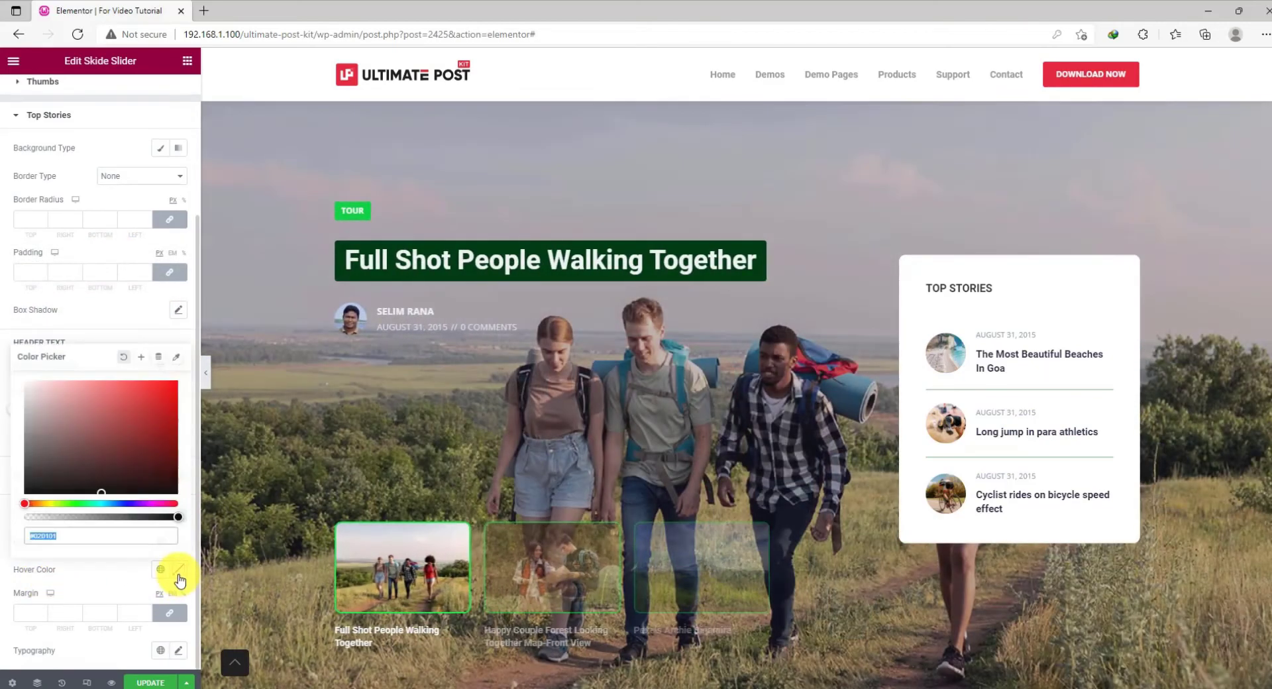
text(#0ABB38)
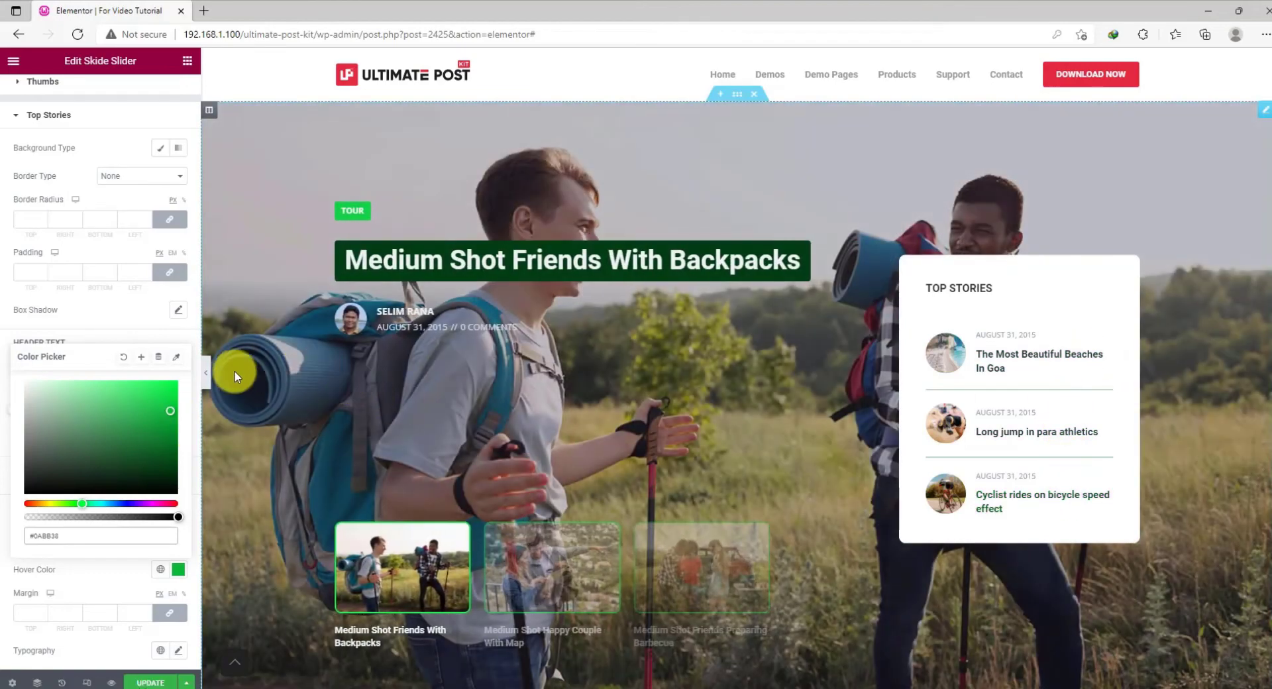
Hide the editing panel and preview the styled slider at full width by switching between thumbnails.
click(206, 375)
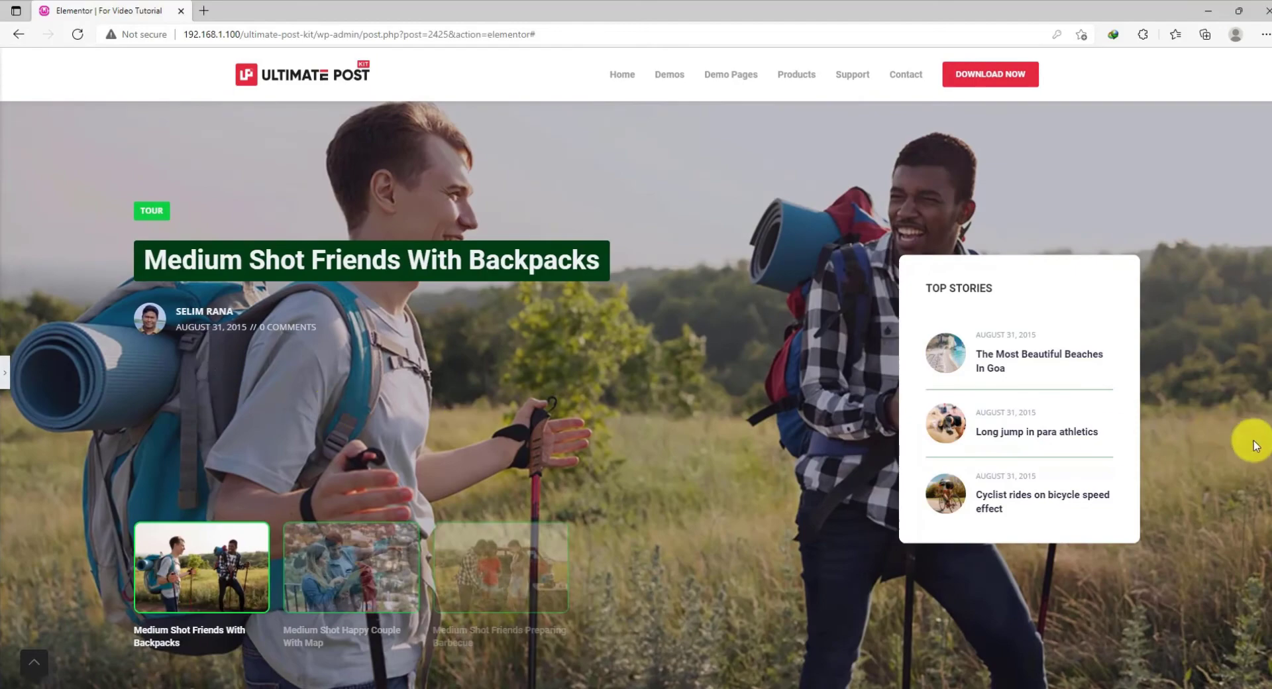
click(356, 578)
click(468, 574)
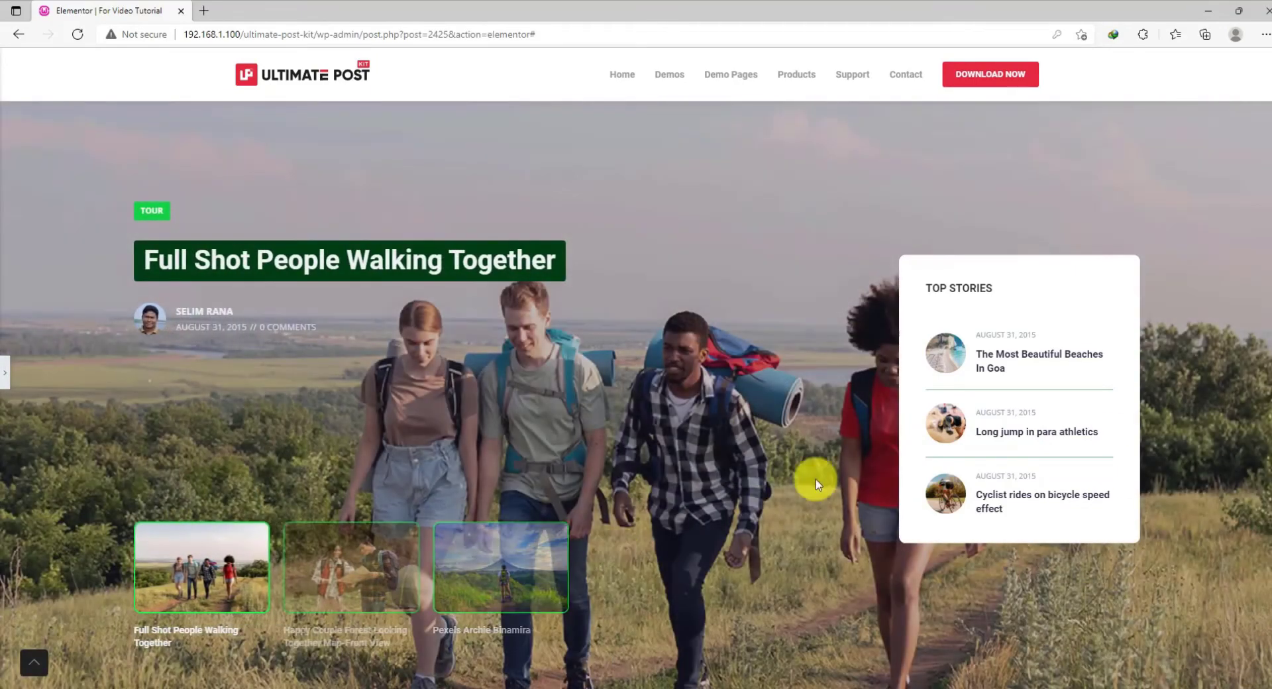